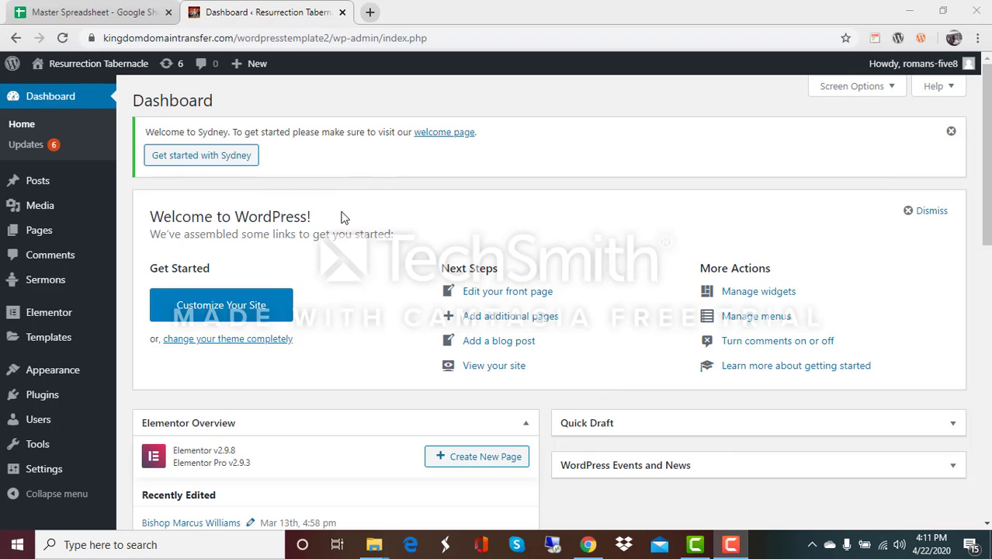
# - Create a new page in the site's page list and title it "Senior Ministry"
pyautogui.click(77, 237)
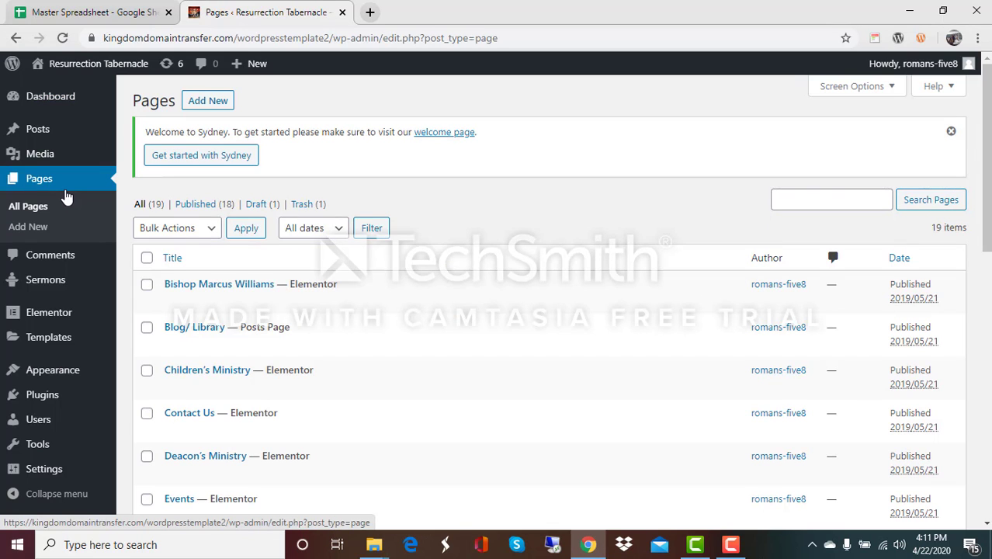
pyautogui.scroll(-3, 399, 311)
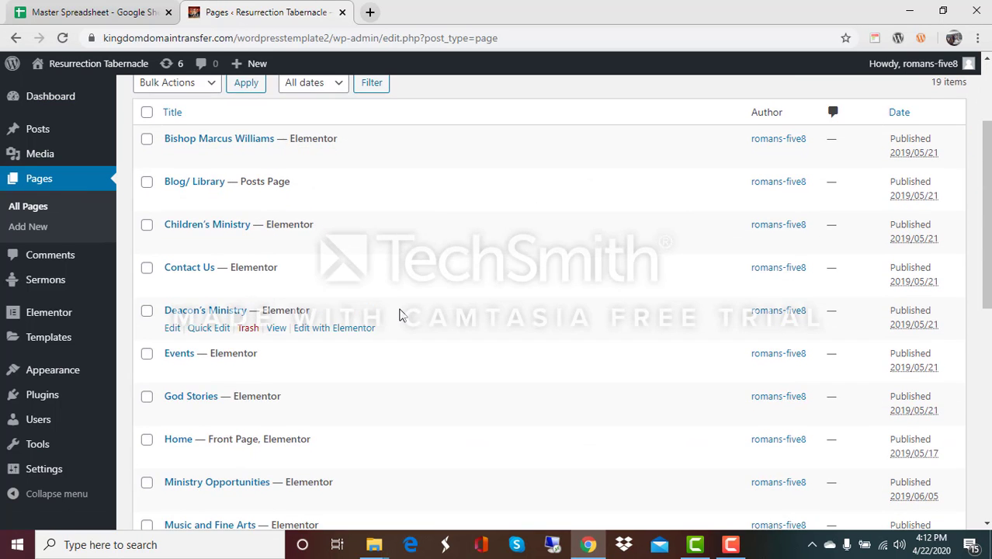
pyautogui.scroll(-3, 399, 315)
pyautogui.scroll(5, 401, 312)
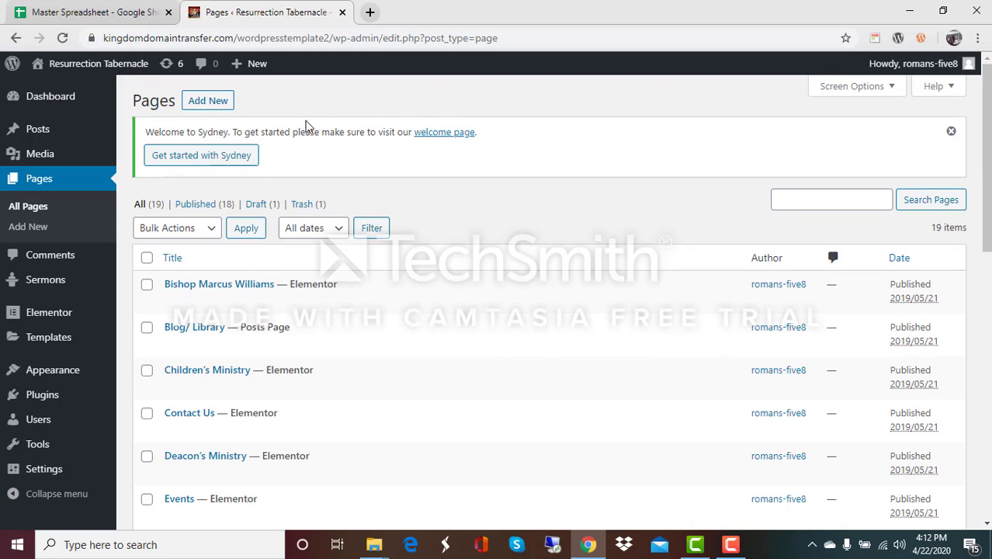
pyautogui.click(214, 103)
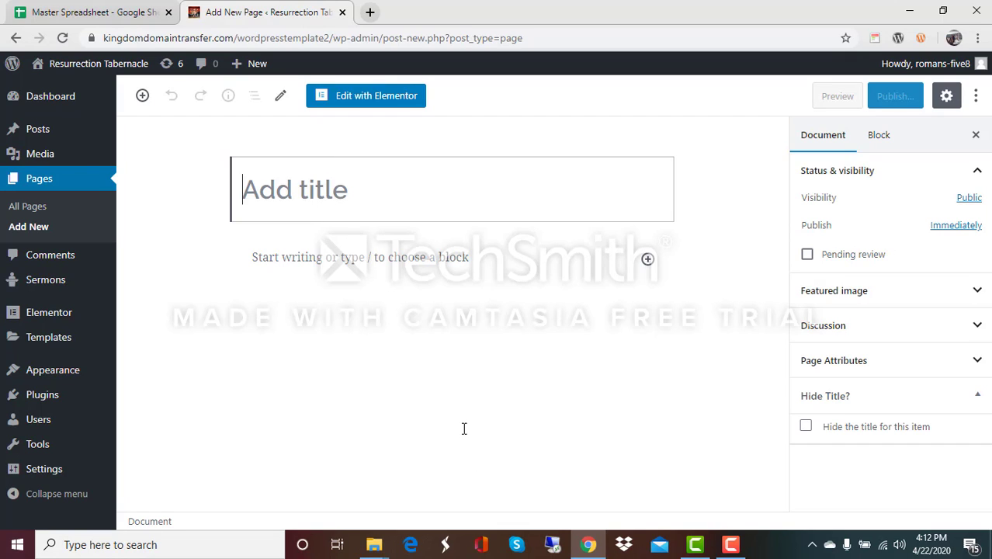
pyautogui.write('Sen')
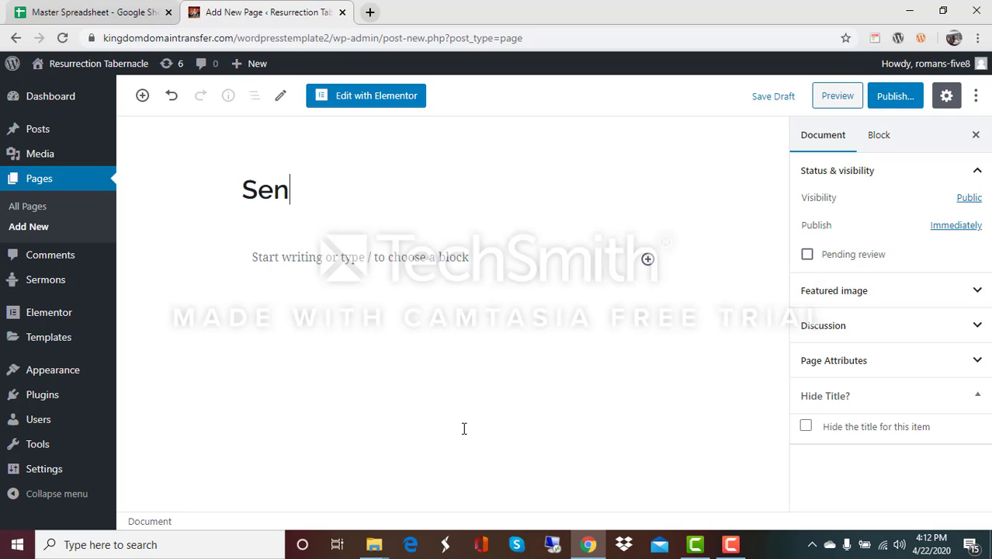
pyautogui.write('iorMIni')
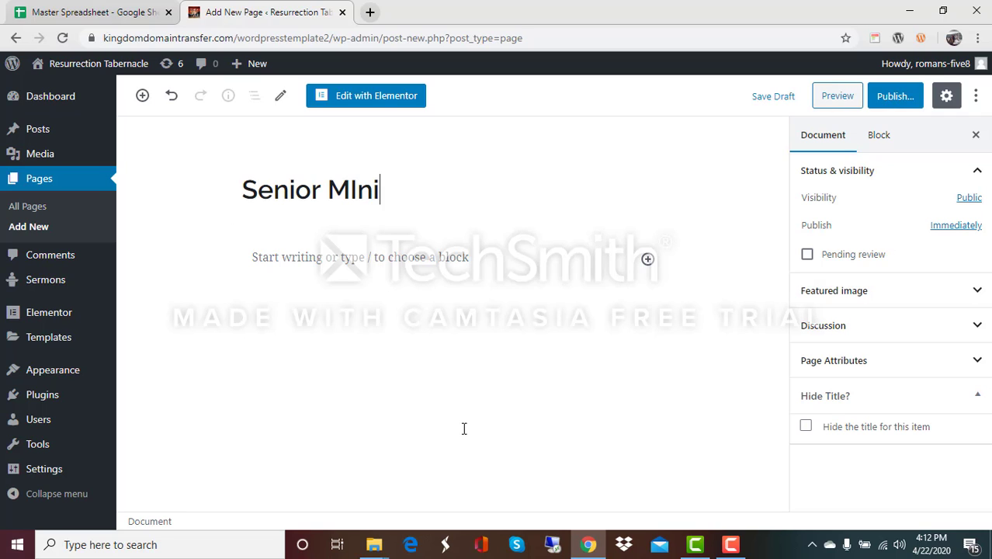
pyautogui.press('BackSpace')
pyautogui.press('BackSpace')
pyautogui.press('BackSpace')
pyautogui.write('inistry')
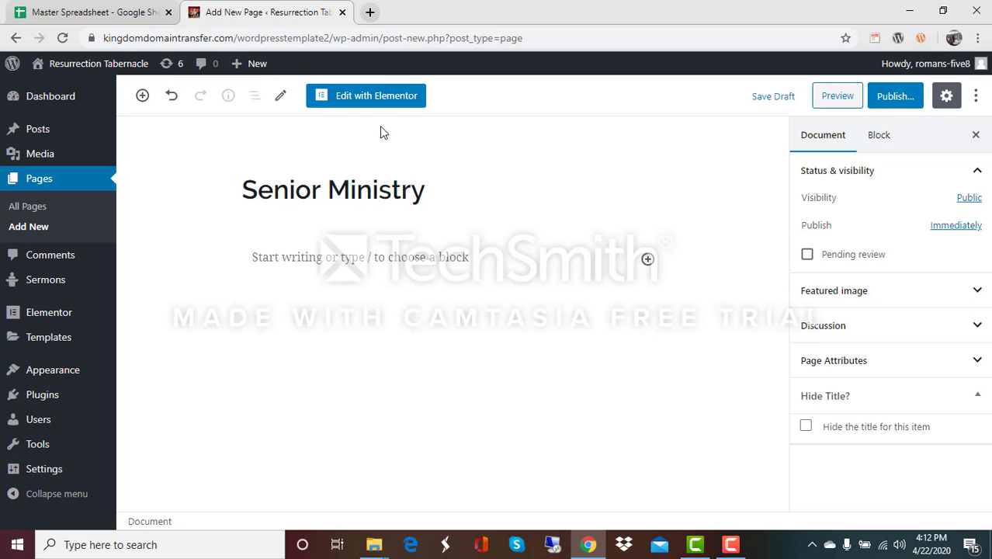
# - Open the new page in the Elementor editor and set its page layout to Elementor Full Width
pyautogui.click(361, 103)
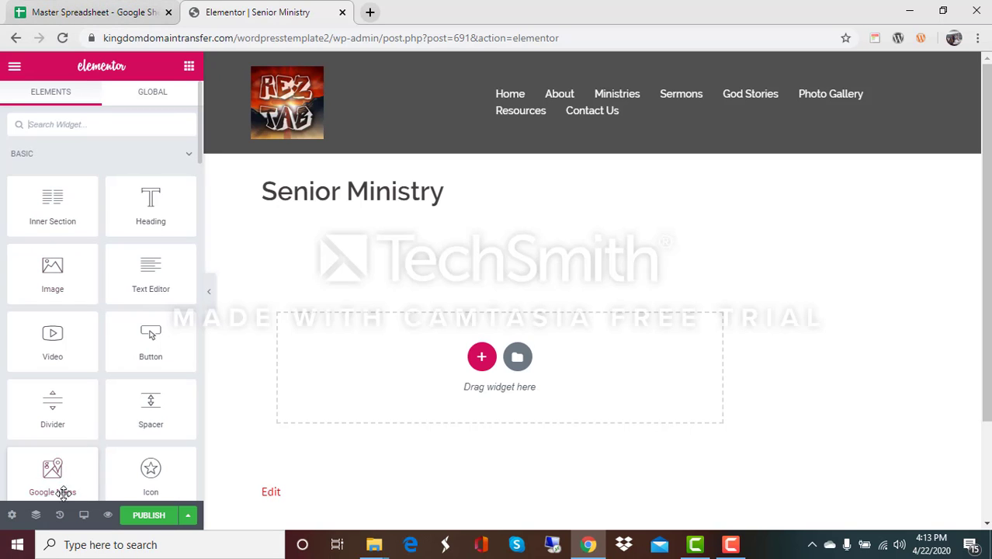
pyautogui.click(11, 516)
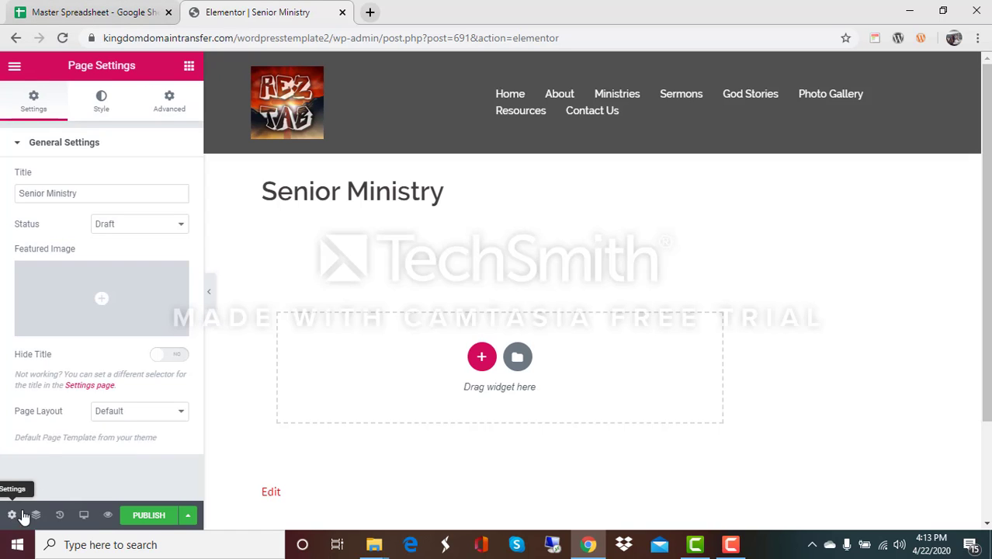
pyautogui.click(177, 411)
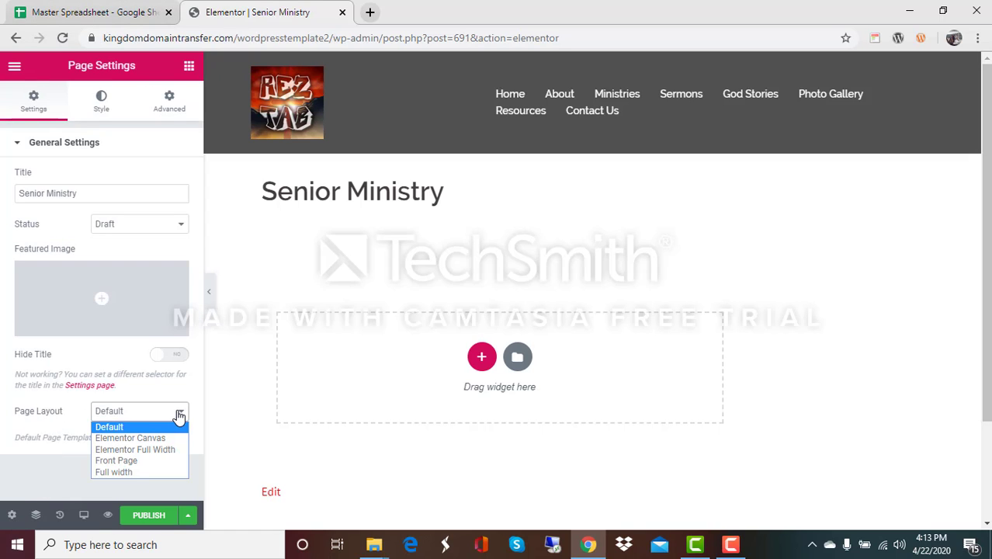
pyautogui.click(153, 450)
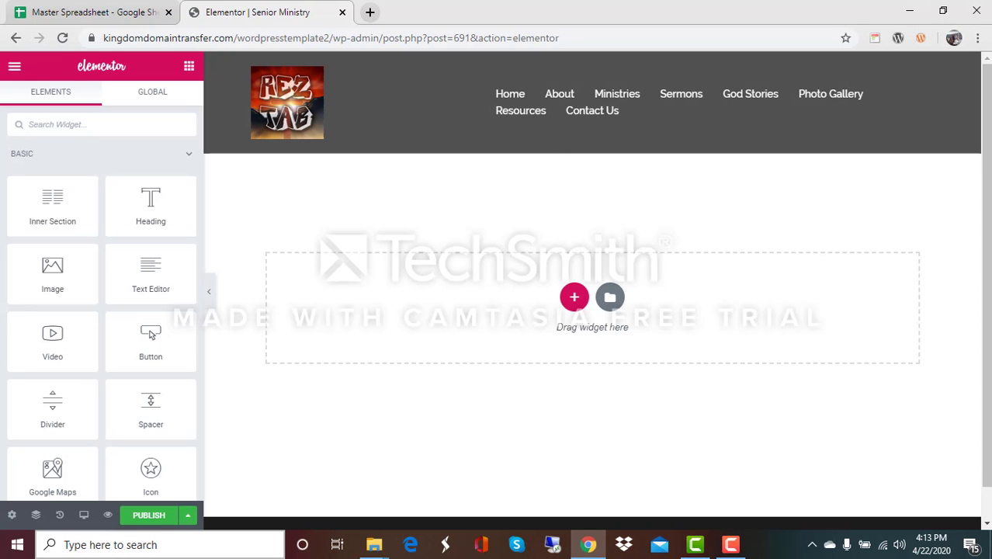
# - Add a Heading widget to the empty page area, with the title "Senior Ministry" and centered alignment
pyautogui.moveTo(514, 113)
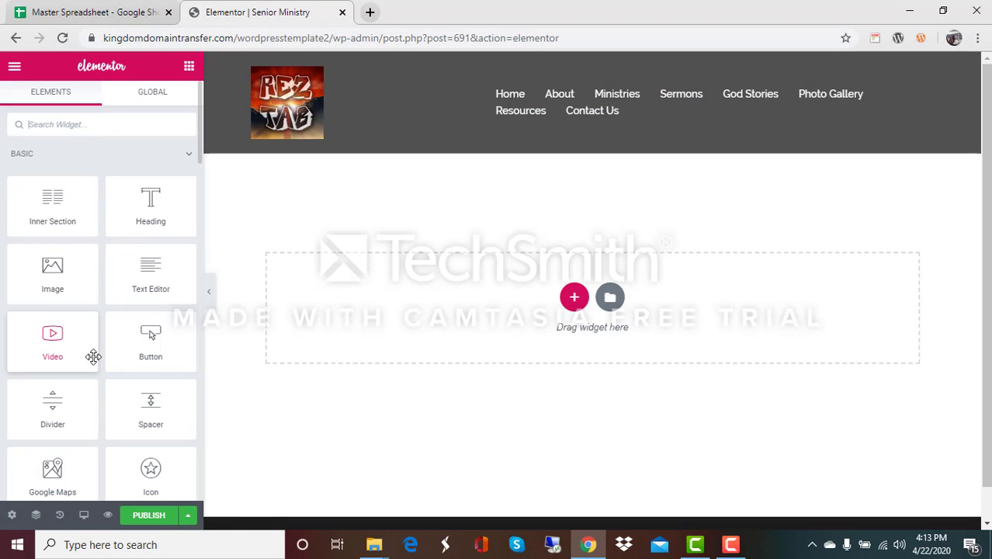
pyautogui.moveTo(149, 205); pyautogui.dragTo(550, 300)
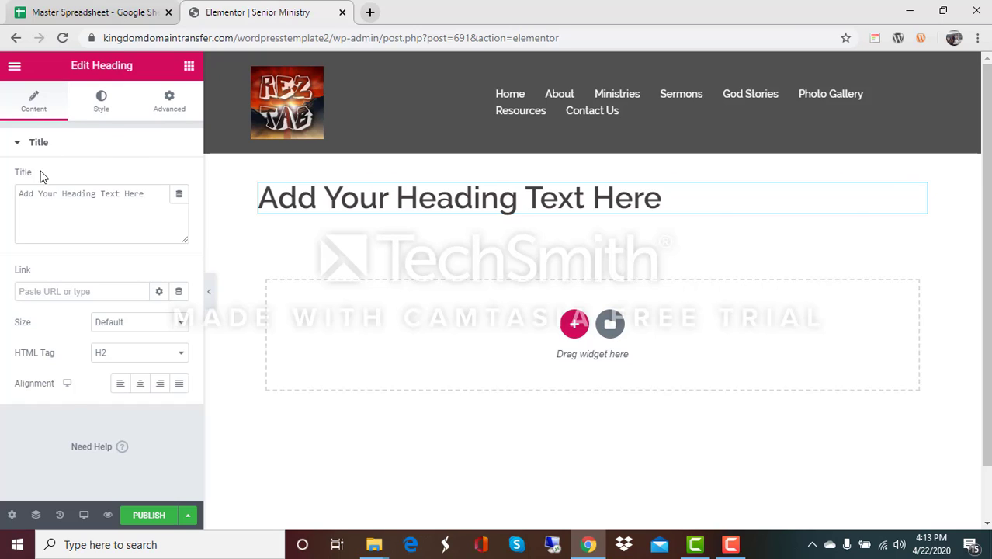
pyautogui.click(152, 196)
pyautogui.moveTo(36, 195); pyautogui.dragTo(154, 199)
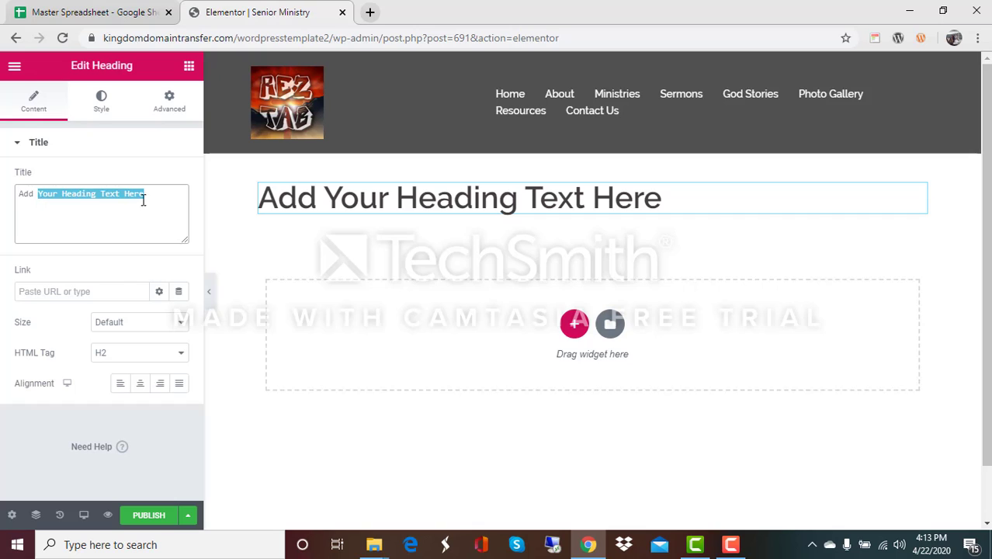
pyautogui.press('BackSpace')
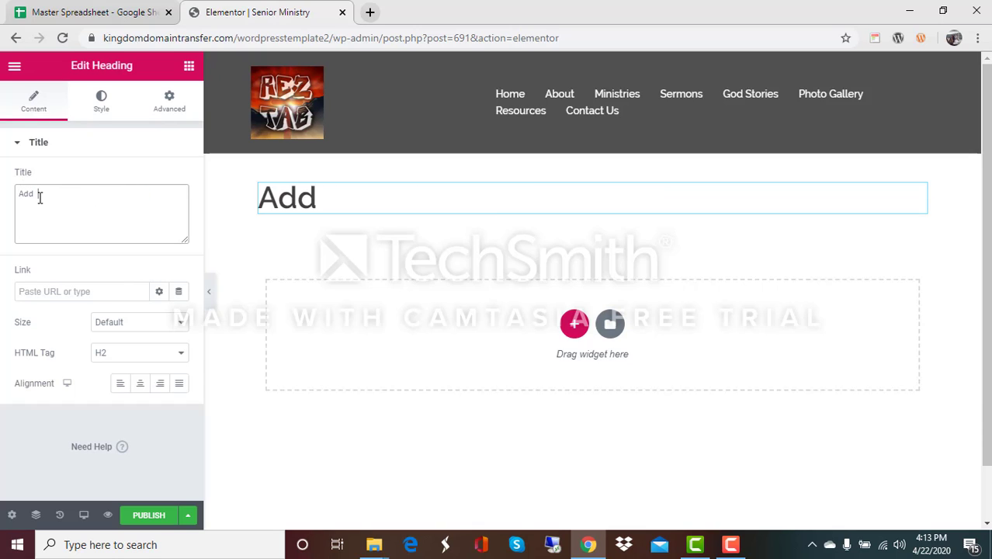
pyautogui.press('BackSpace')
pyautogui.press('BackSpace')
pyautogui.press('BackSpace')
pyautogui.press('BackSpace')
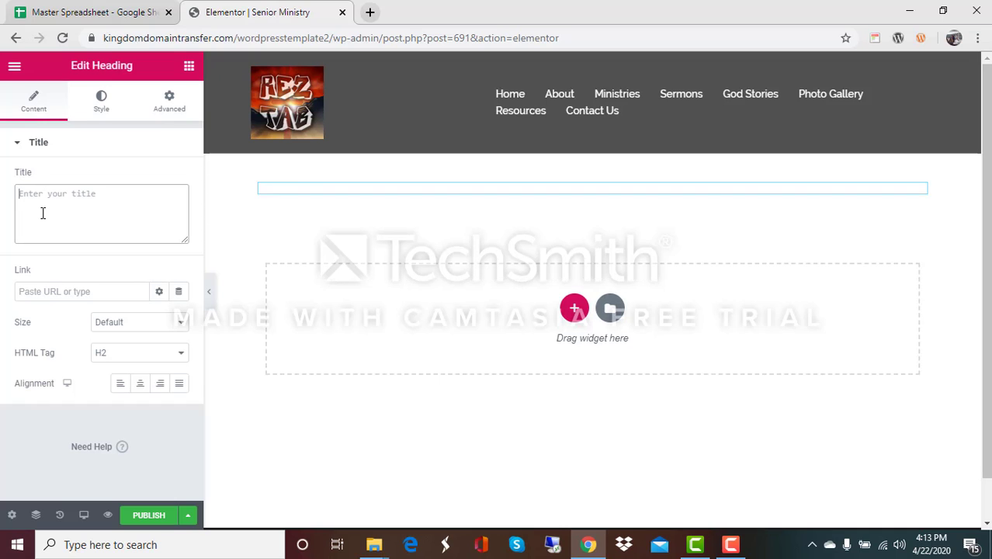
pyautogui.write('Senio')
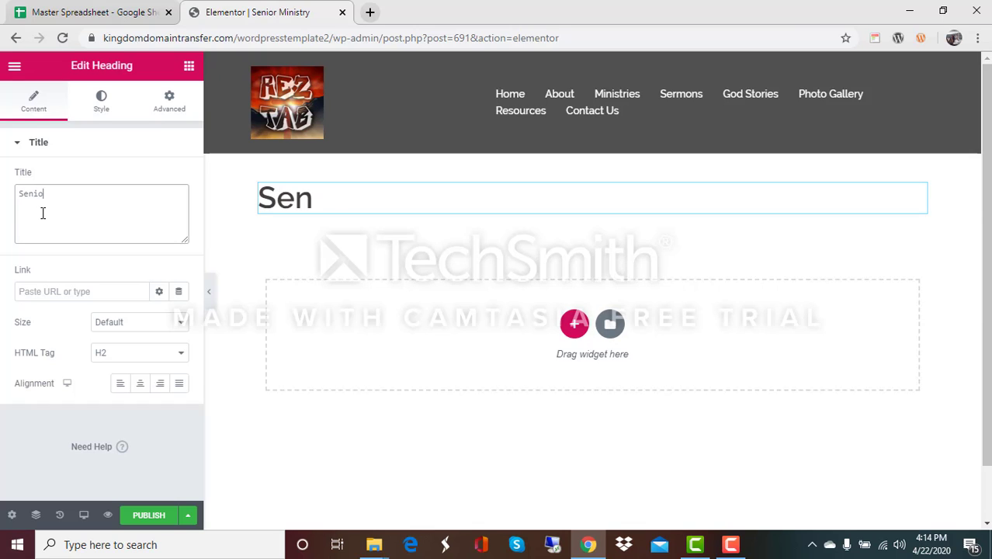
pyautogui.write('r Minist')
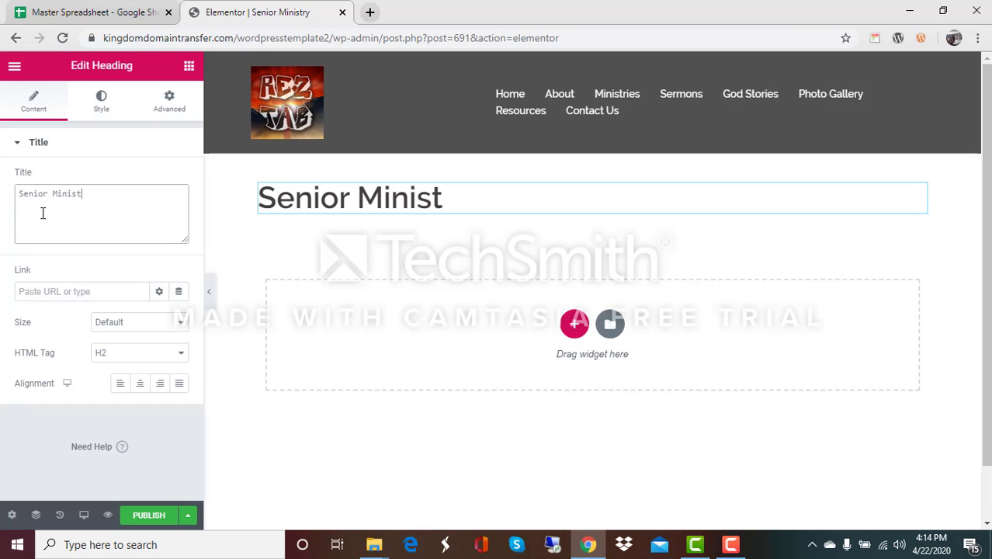
pyautogui.write('ry')
pyautogui.click(140, 390)
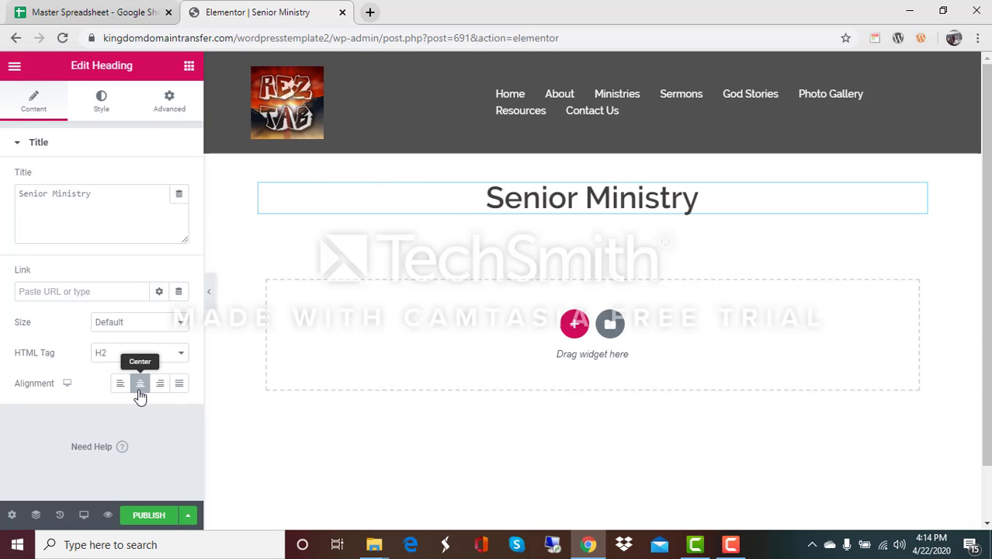
# - Set the heading's text color to dark red, #840404
pyautogui.click(101, 109)
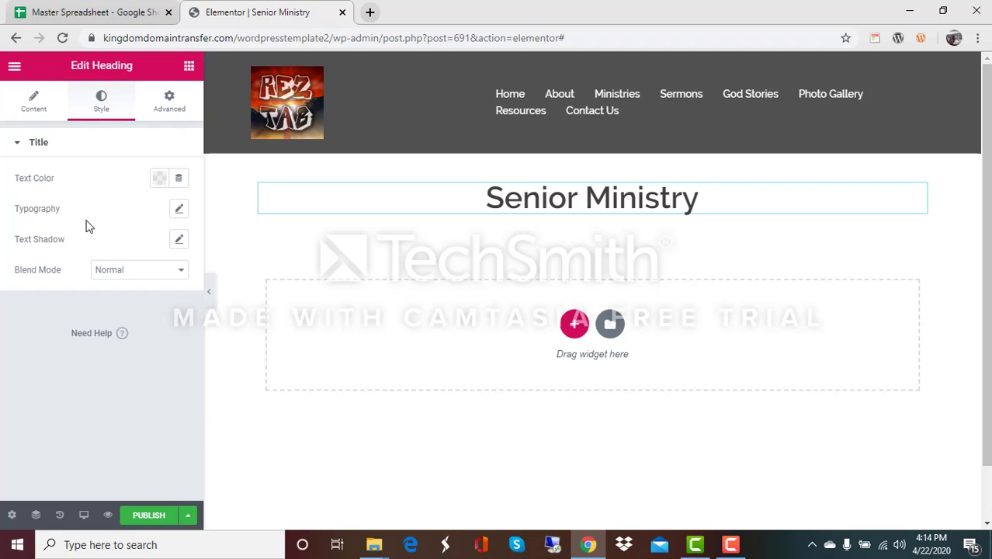
pyautogui.click(158, 183)
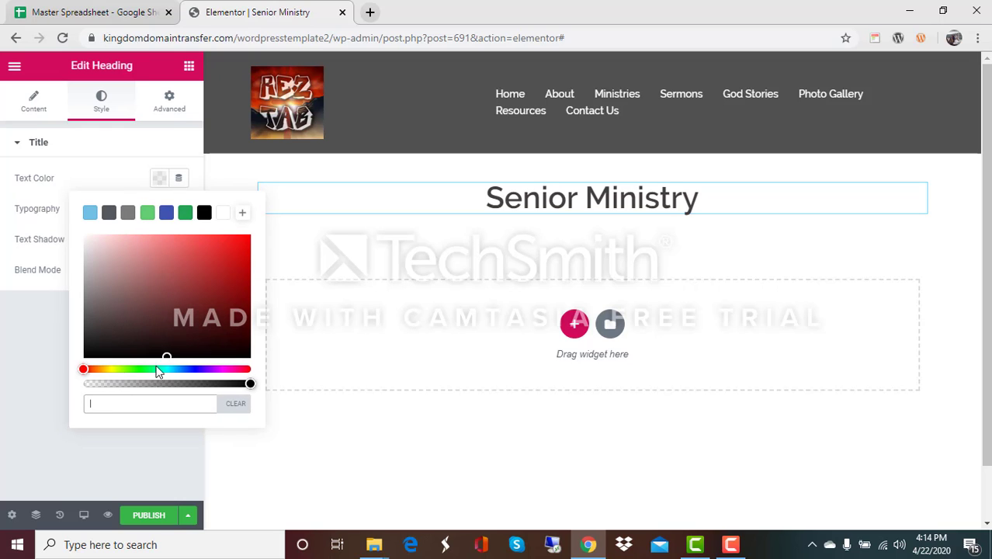
pyautogui.moveTo(166, 354); pyautogui.dragTo(245, 294)
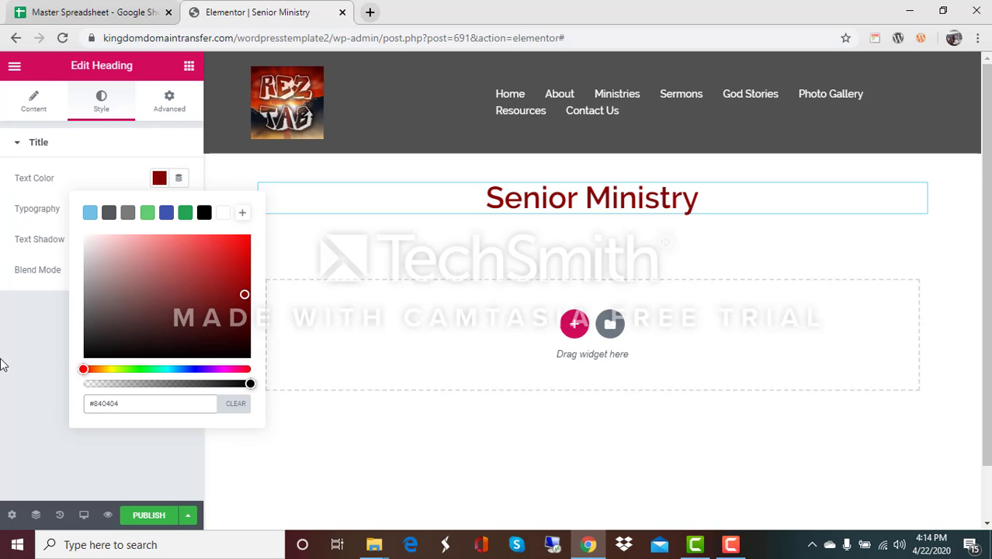
pyautogui.click(35, 350)
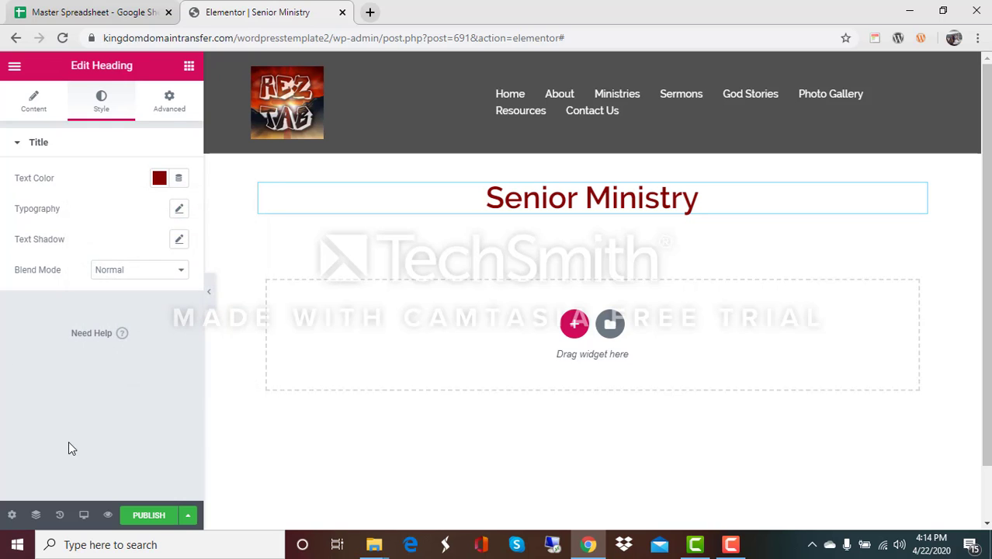
# - Try the Abril Fatface font on the heading, settle on Aclonica as its font family, and publish the page
pyautogui.click(179, 210)
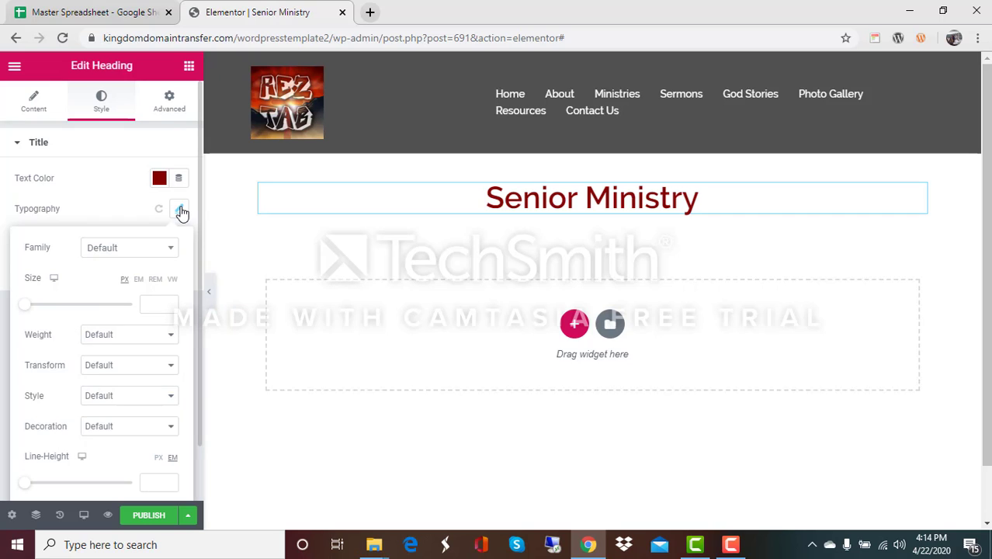
pyautogui.click(171, 252)
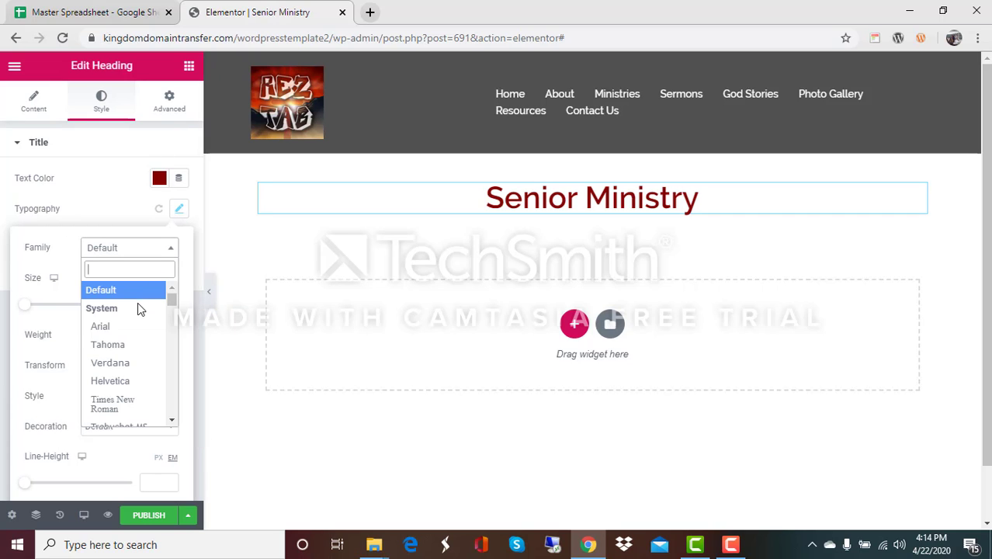
pyautogui.scroll(-4, 148, 332)
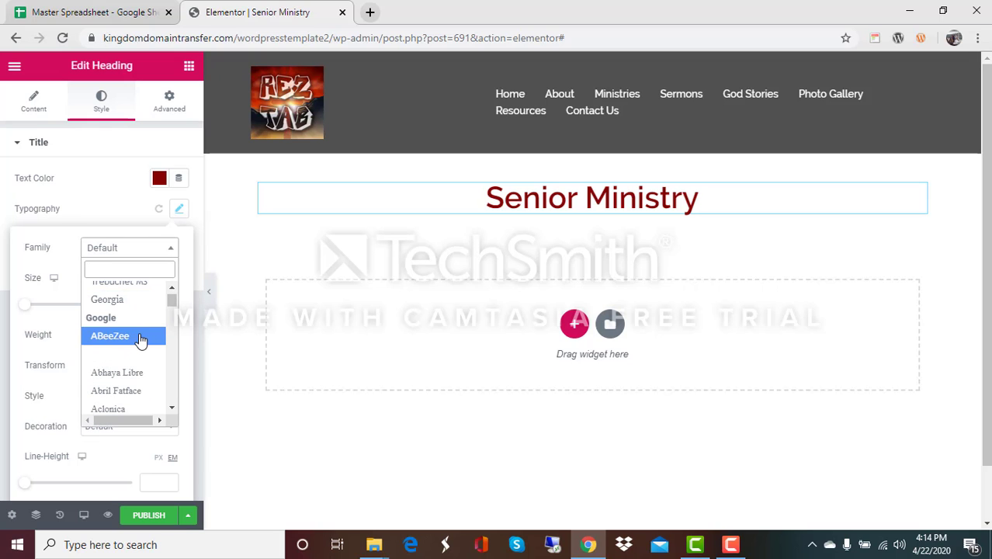
pyautogui.scroll(-2, 140, 340)
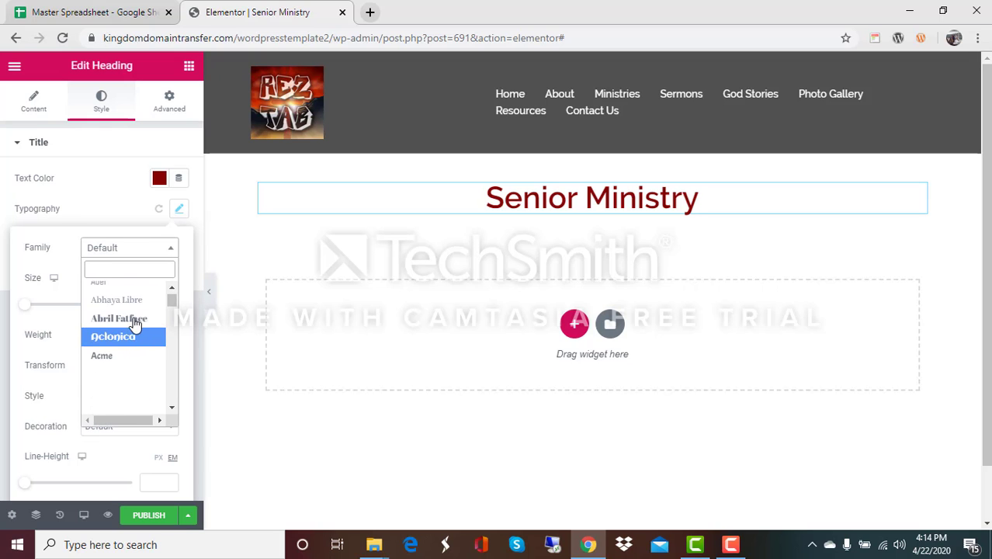
pyautogui.click(134, 320)
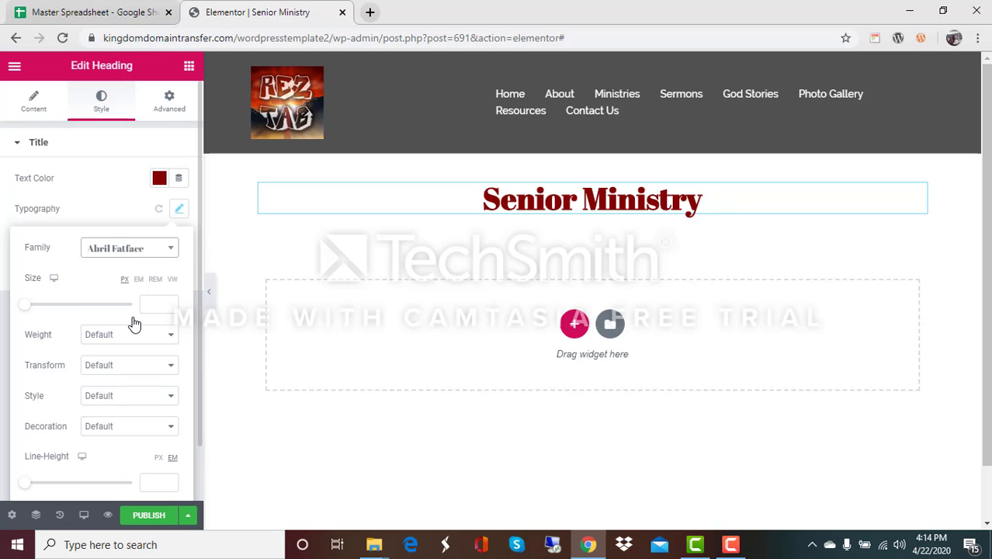
pyautogui.click(150, 257)
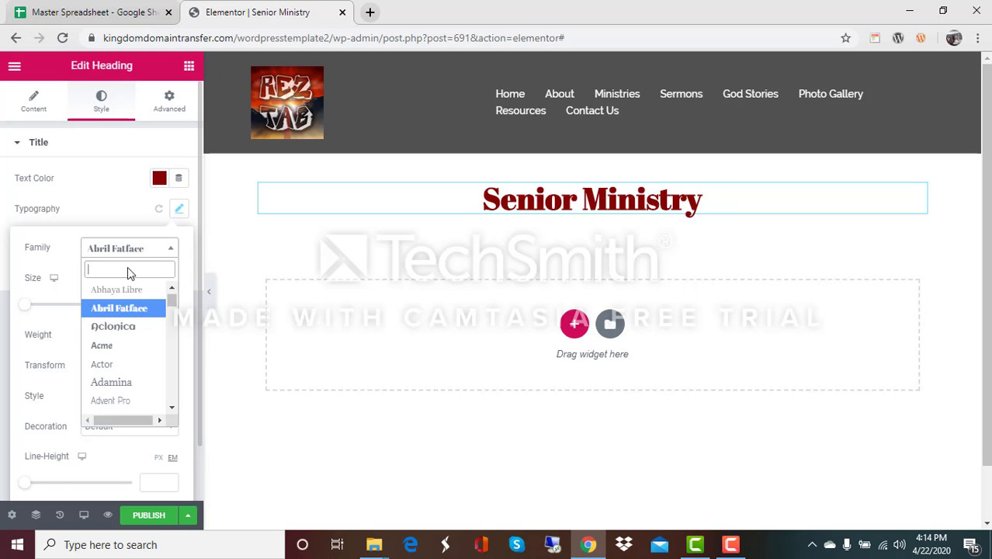
pyautogui.click(124, 327)
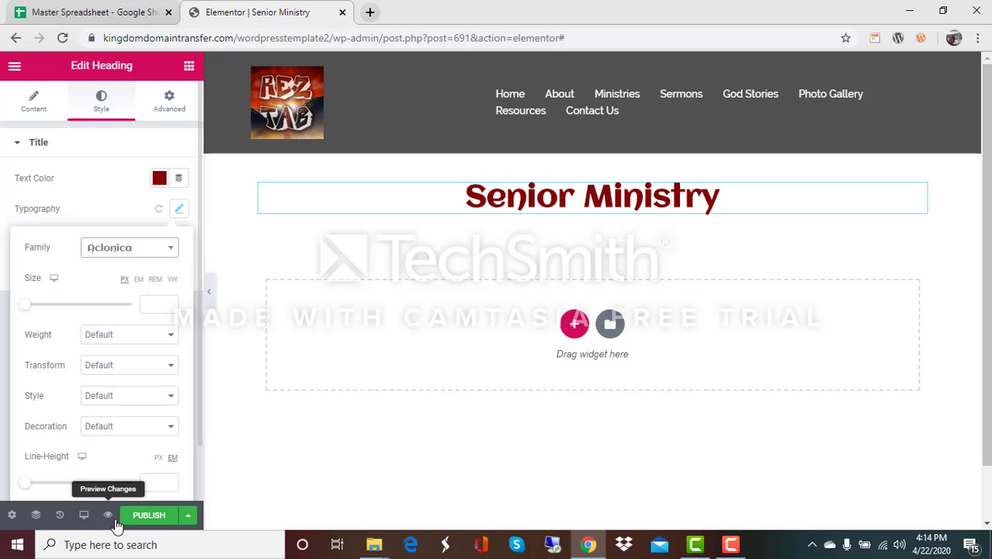
pyautogui.click(145, 518)
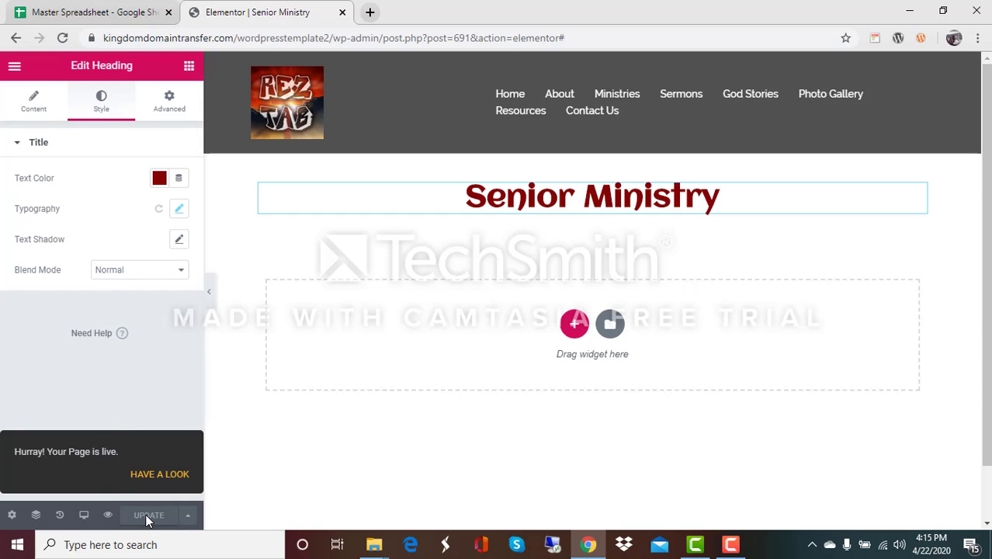
pyautogui.click(147, 518)
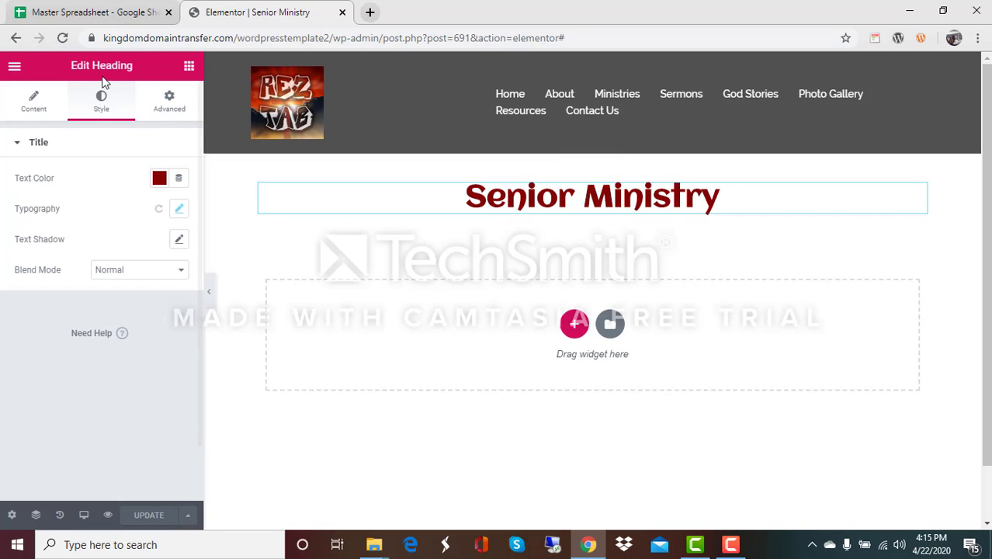
# - Add a Text Editor widget below the heading and replace its placeholder text with "Welcome to our Senior Ministry Group. Ages 55 and up!"
pyautogui.click(188, 67)
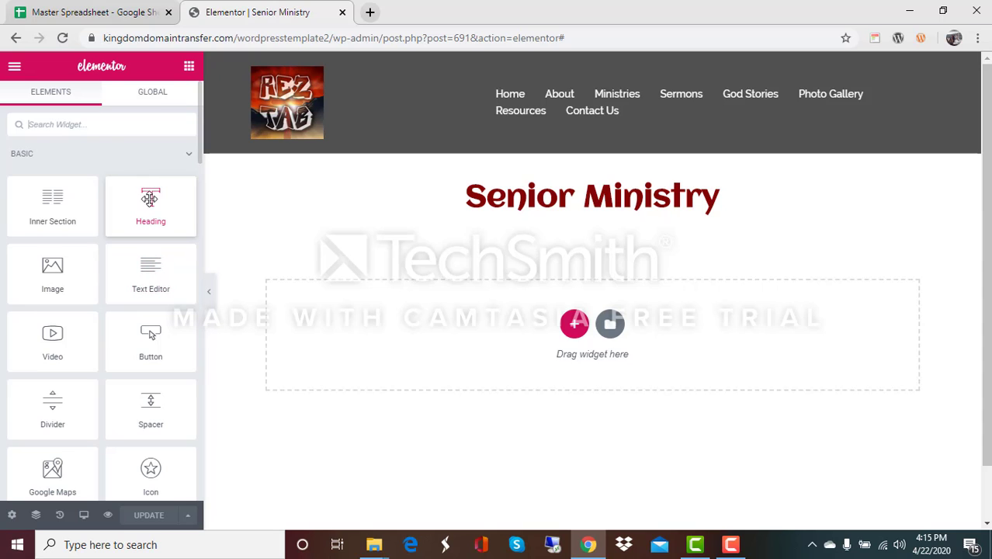
pyautogui.moveTo(137, 281); pyautogui.dragTo(573, 328)
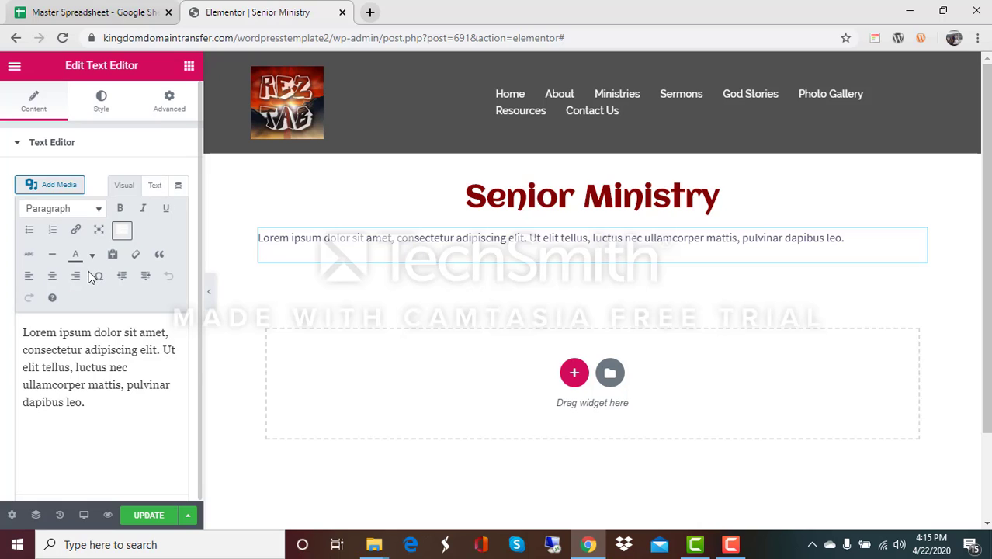
pyautogui.moveTo(100, 417); pyautogui.dragTo(22, 334)
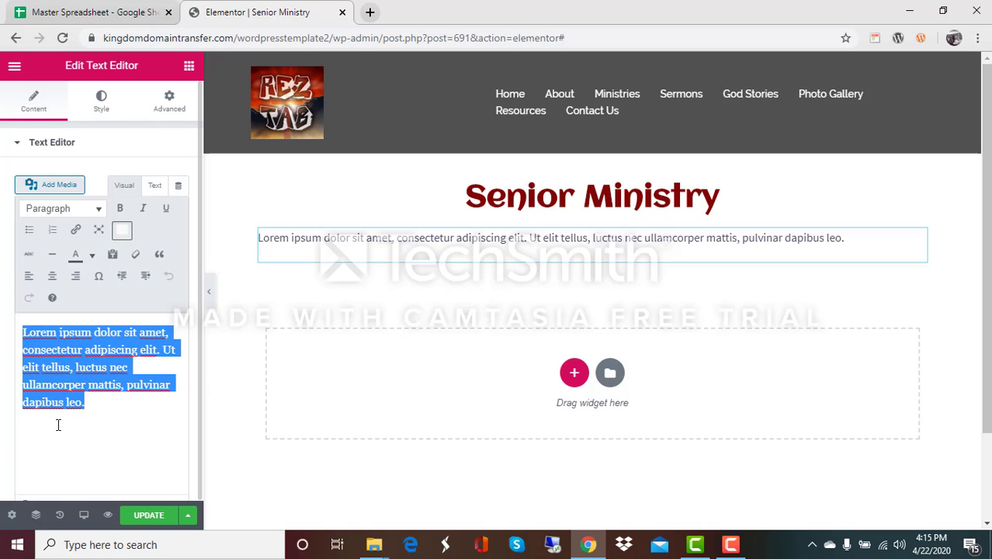
pyautogui.write('Wec')
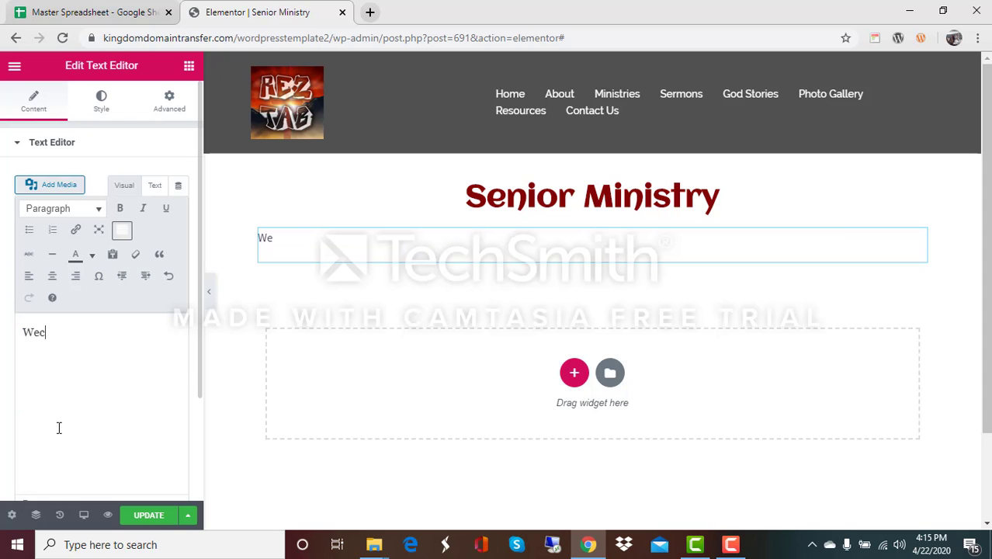
pyautogui.write('ll')
pyautogui.write('m')
pyautogui.press('BackSpace')
pyautogui.press('BackSpace')
pyautogui.write('ome to our S')
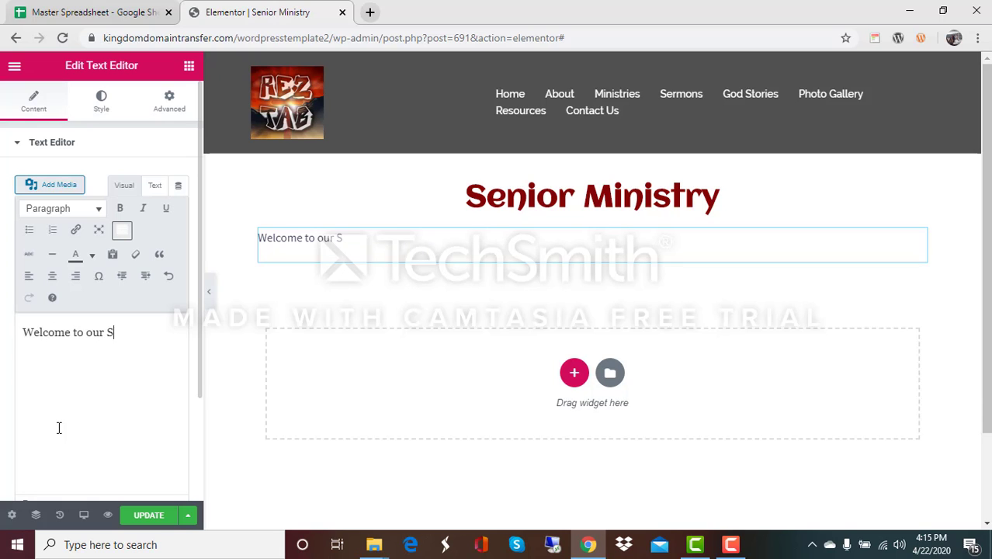
pyautogui.write('enior Mini')
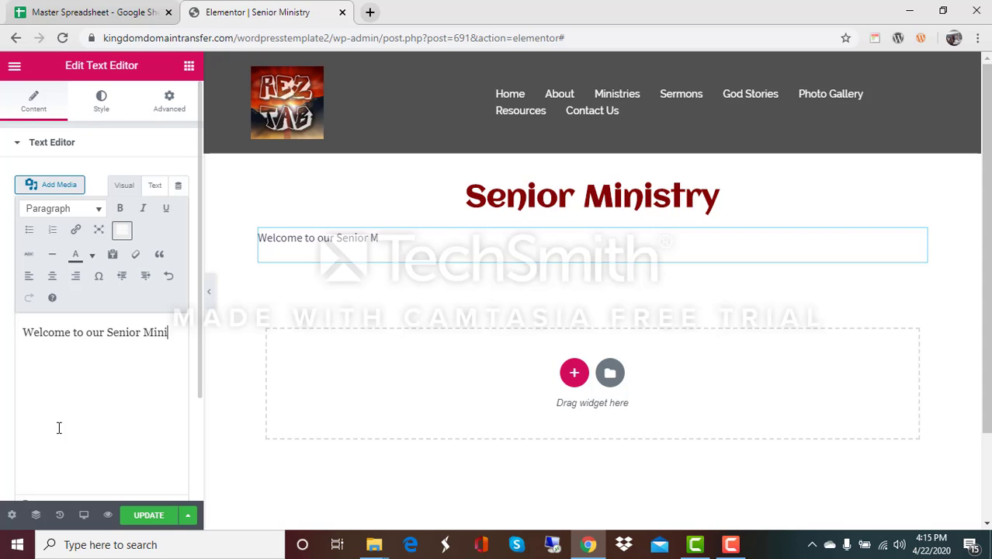
pyautogui.write('stry Gro')
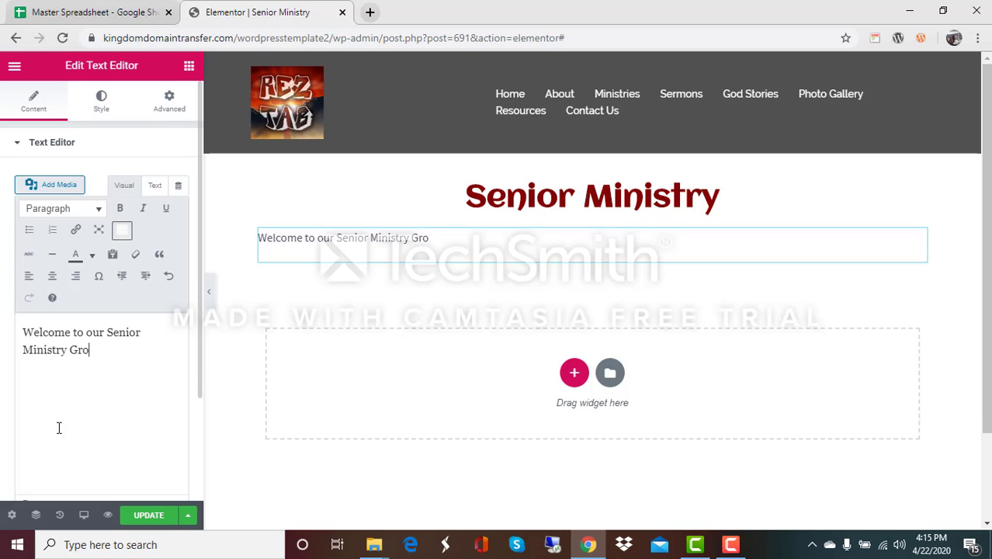
pyautogui.write('pup. Ages 555')
pyautogui.press('BackSpace')
pyautogui.write('and lup')
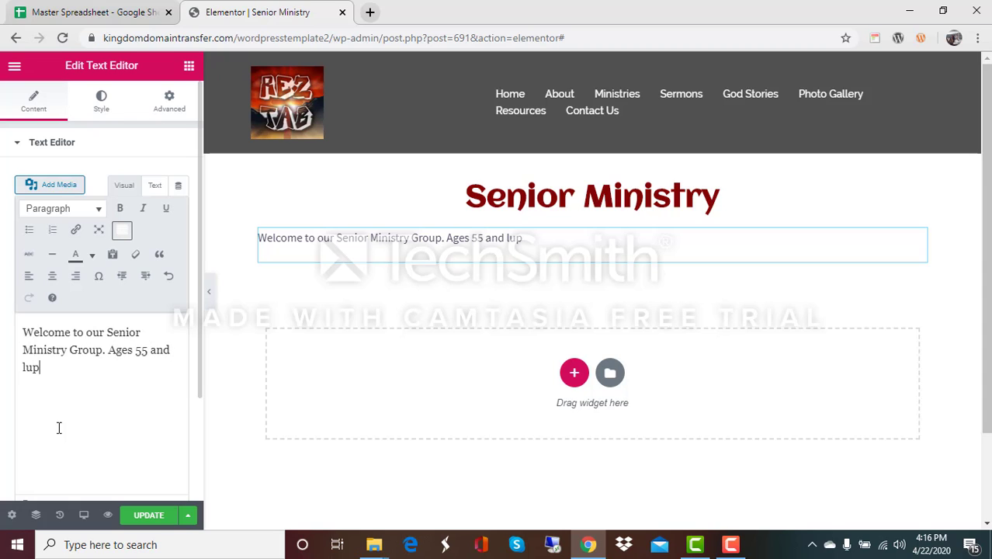
pyautogui.press('BackSpace')
pyautogui.press('BackSpace')
pyautogui.press('BackSpace')
pyautogui.write('up')
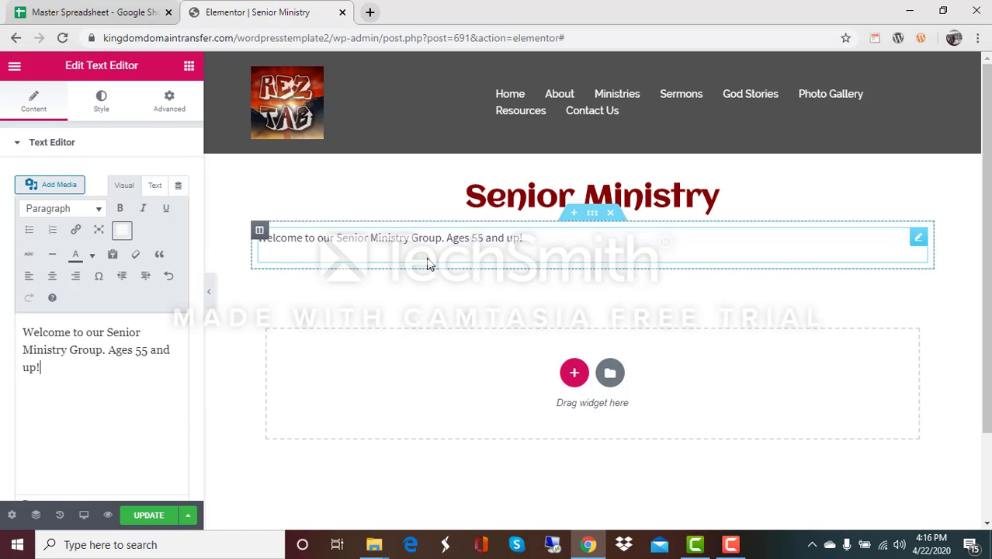
# - Center the welcome text, set its font size to 31 px, and update the page
pyautogui.click(51, 278)
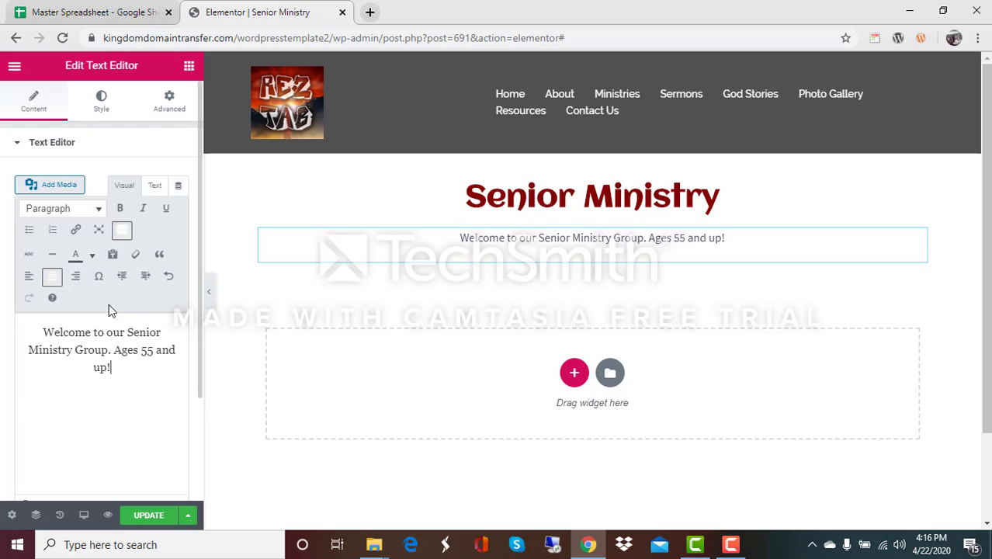
pyautogui.click(97, 211)
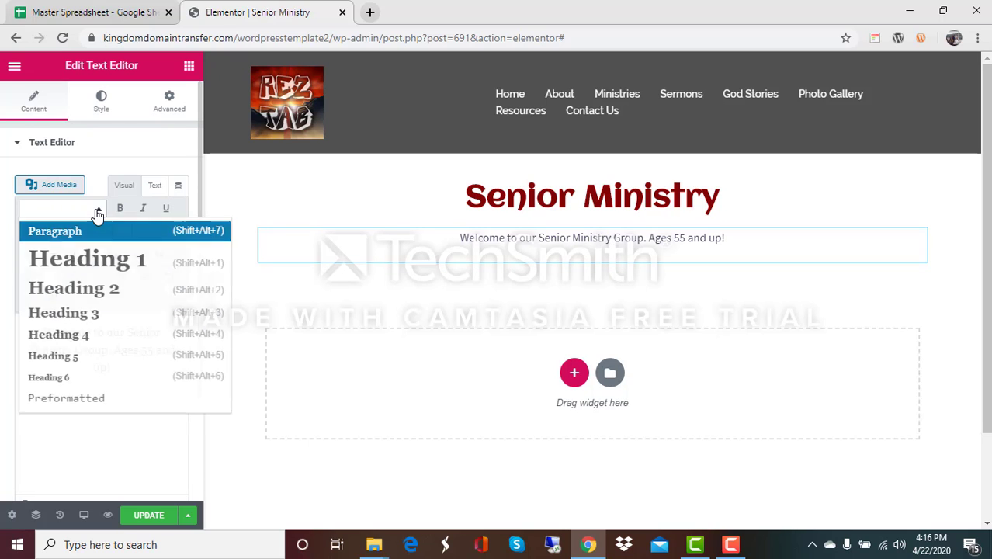
pyautogui.click(98, 211)
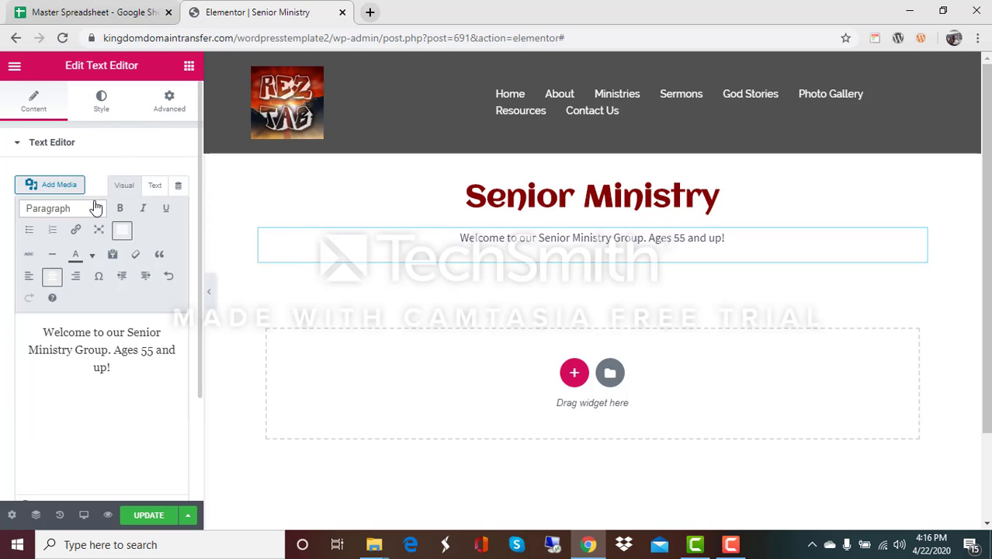
pyautogui.click(103, 113)
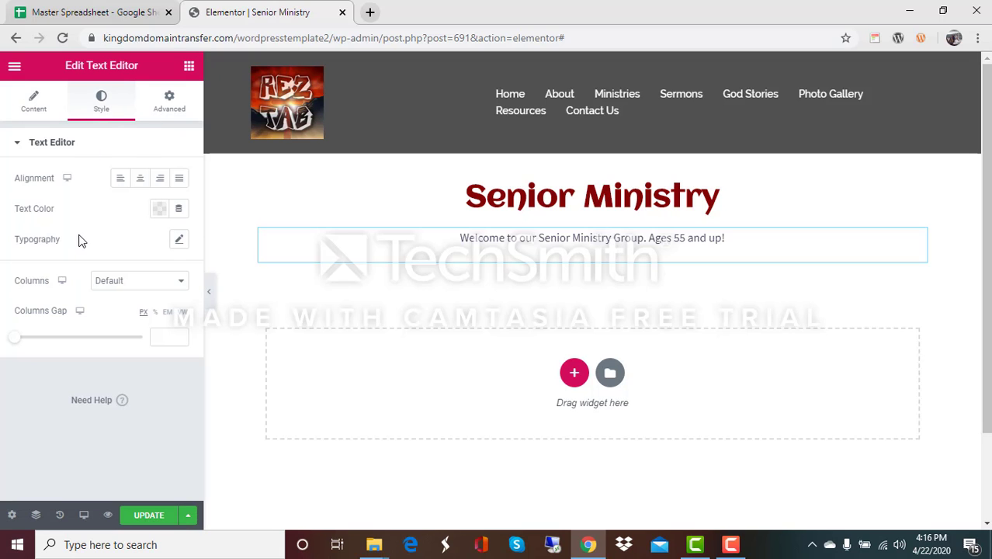
pyautogui.click(179, 241)
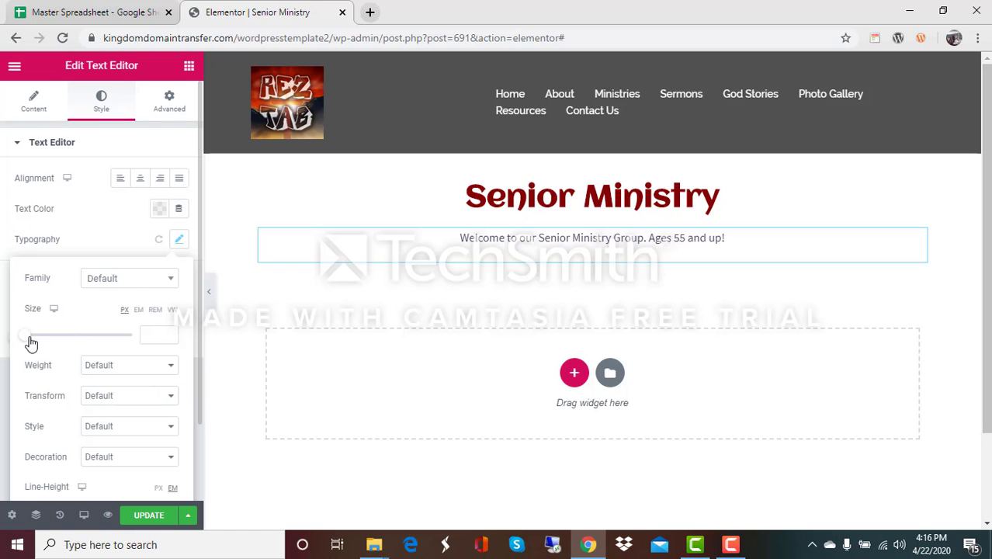
pyautogui.moveTo(27, 343)
pyautogui.mouseDown()
pyautogui.moveTo(50, 338)
pyautogui.moveTo(41, 341)
pyautogui.mouseUp()
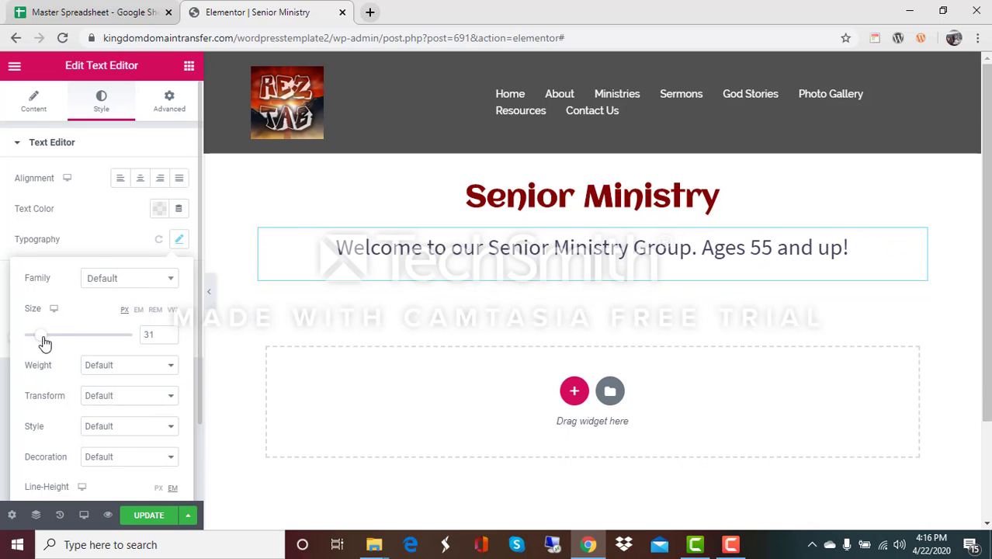
pyautogui.click(147, 516)
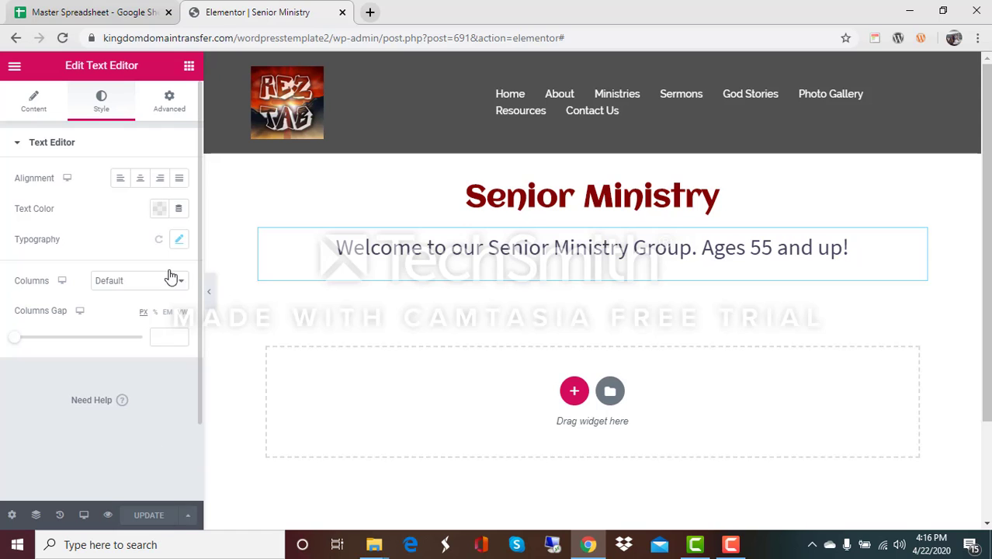
# - Add an Image widget to the empty area below the welcome text
pyautogui.click(188, 68)
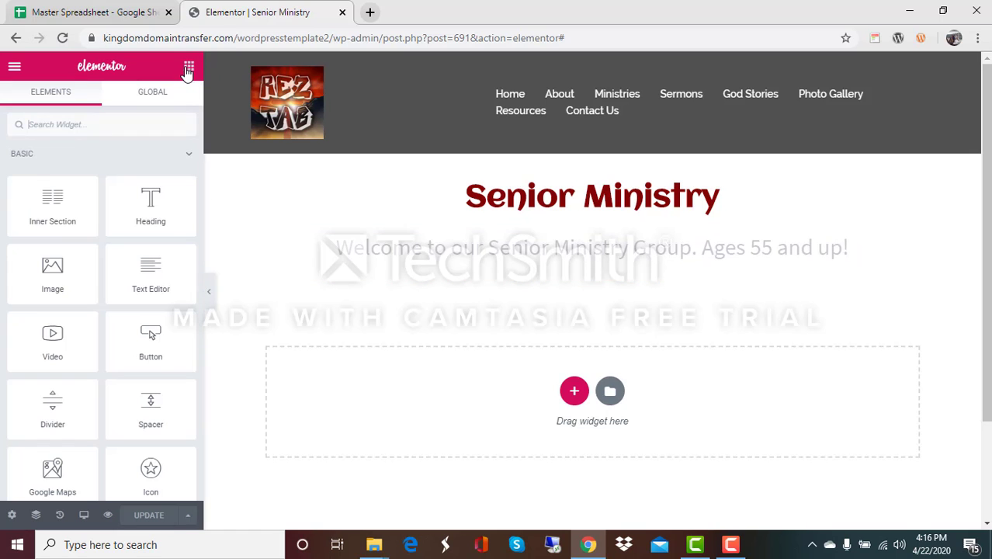
pyautogui.moveTo(52, 279); pyautogui.dragTo(574, 390)
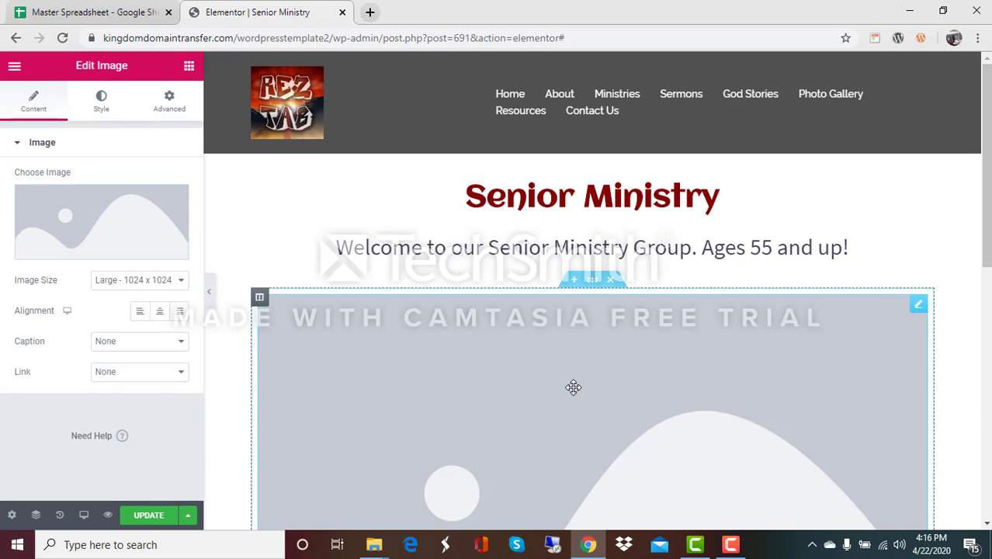
pyautogui.scroll(-1, 532, 380)
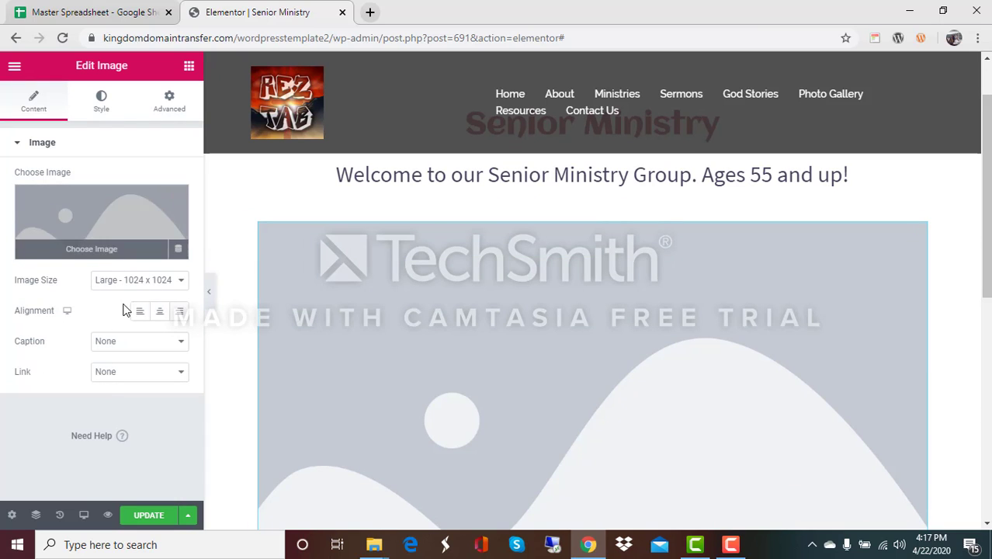
# - Upload bbc-creative-SaJfapbKsuk-unsplash from the Downloads folder and insert it as the Image widget's picture
pyautogui.click(100, 220)
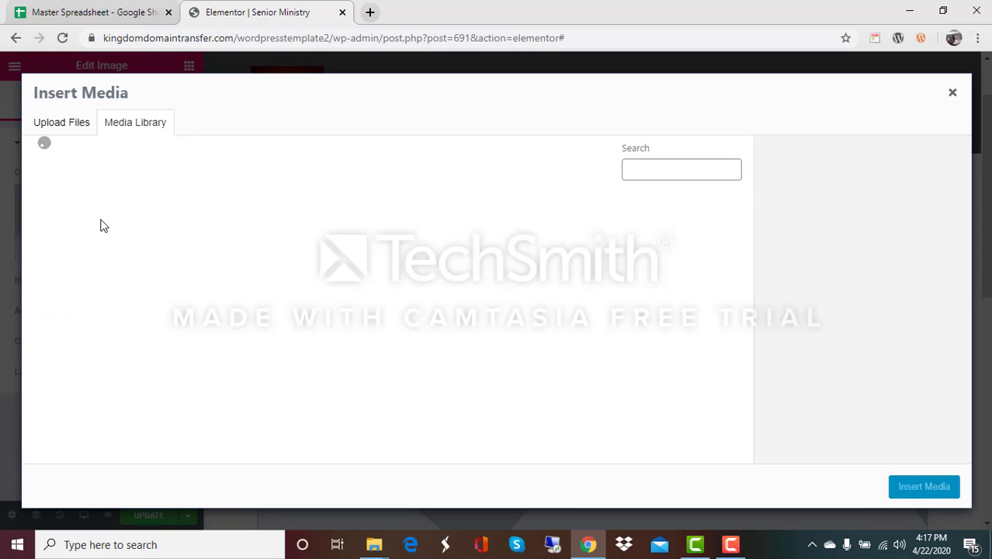
pyautogui.scroll(-1, 104, 228)
pyautogui.click(61, 123)
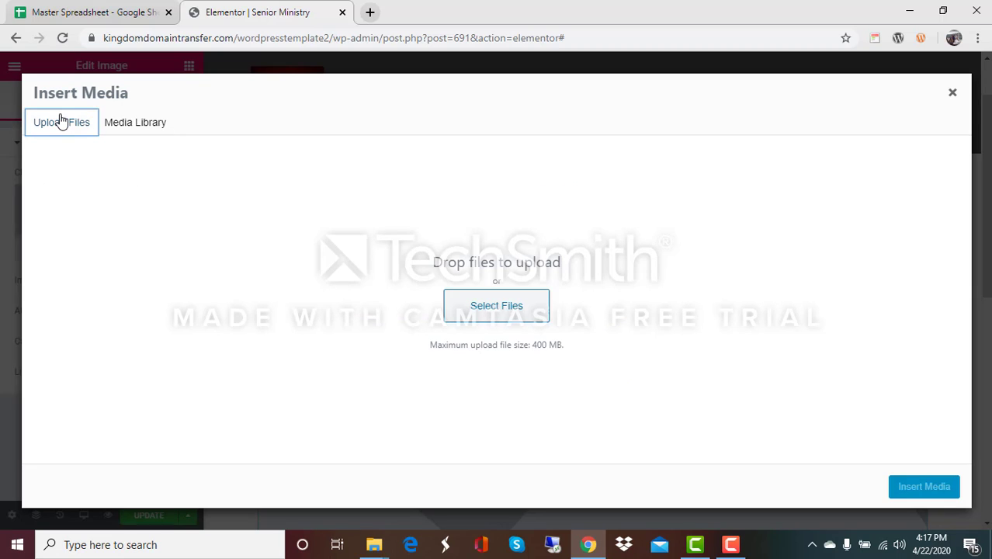
pyautogui.click(445, 300)
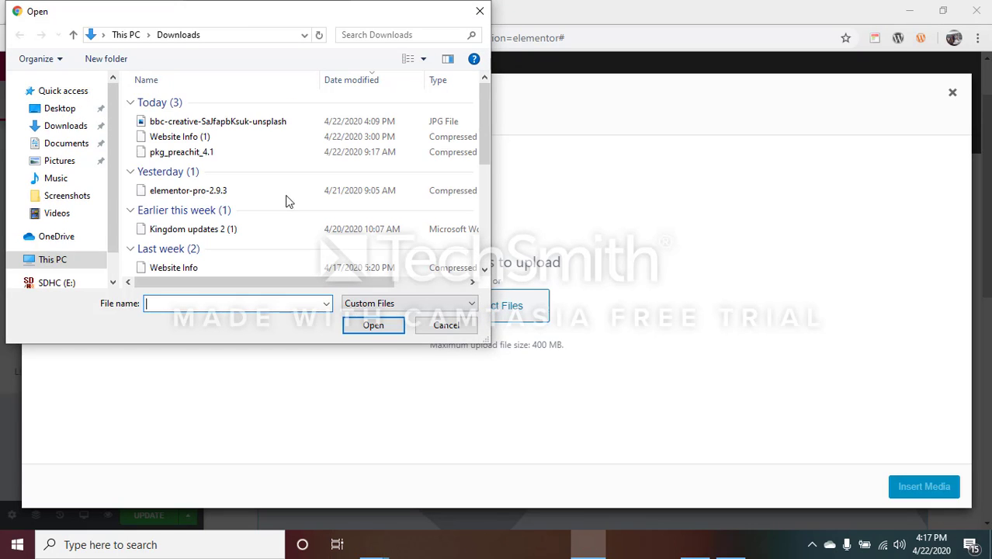
pyautogui.click(256, 124)
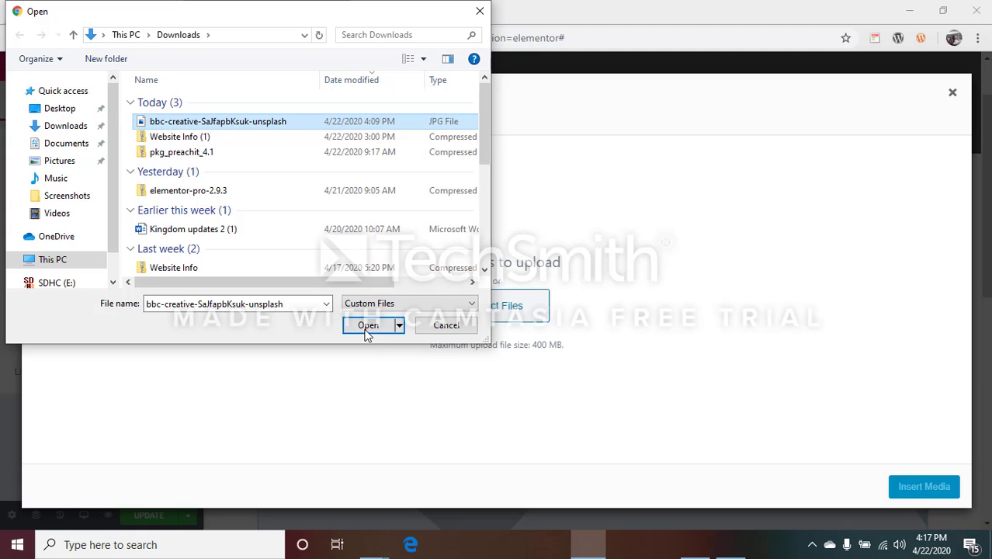
pyautogui.click(368, 326)
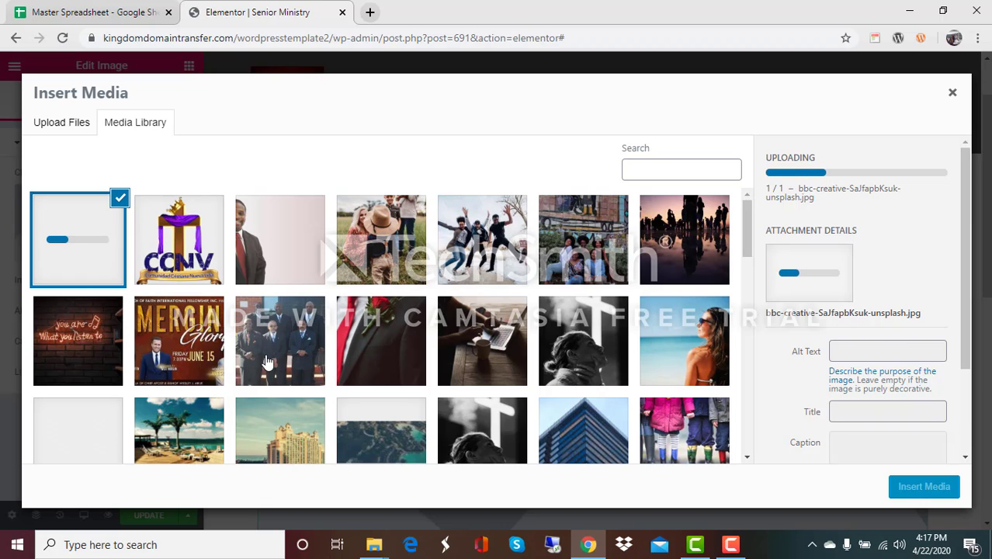
pyautogui.scroll(-1, 446, 409)
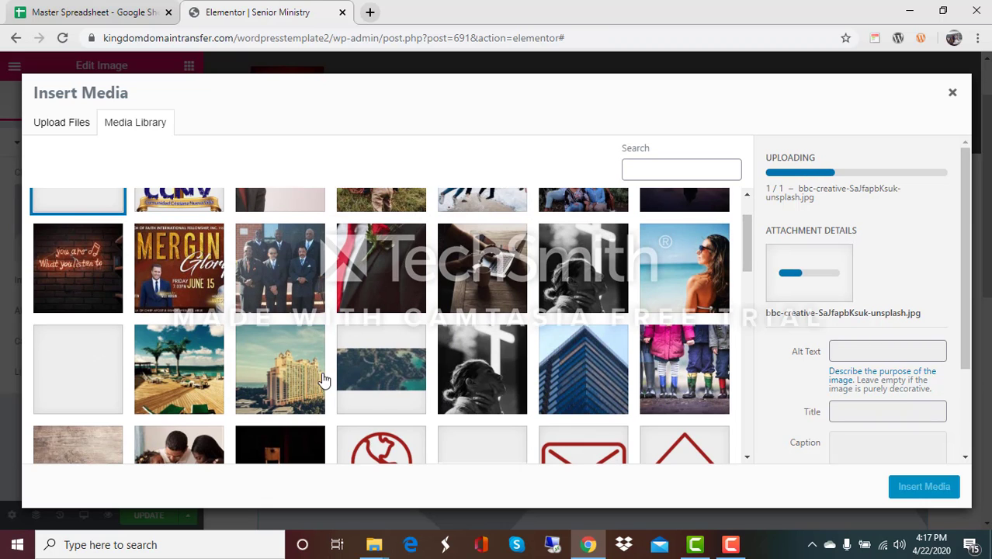
pyautogui.scroll(1, 323, 381)
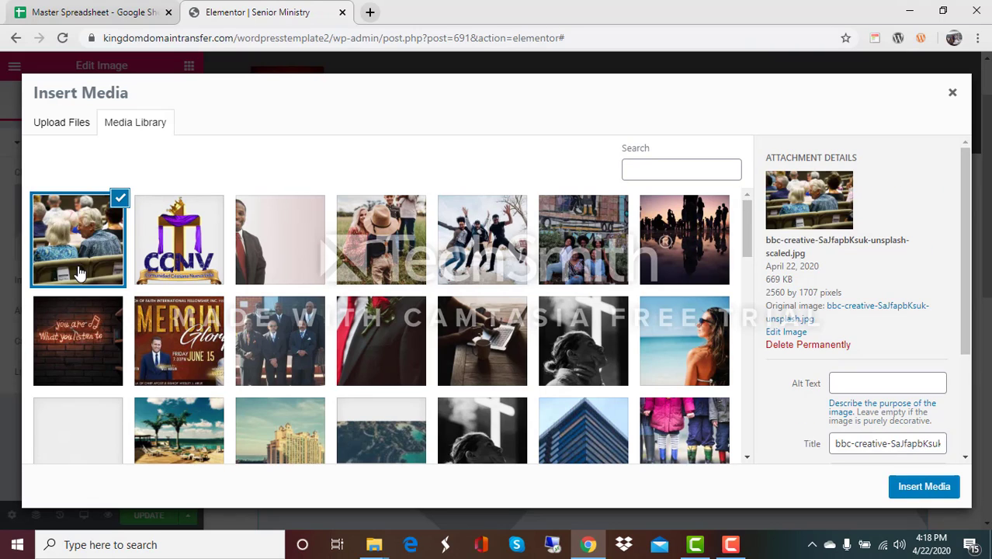
pyautogui.click(924, 487)
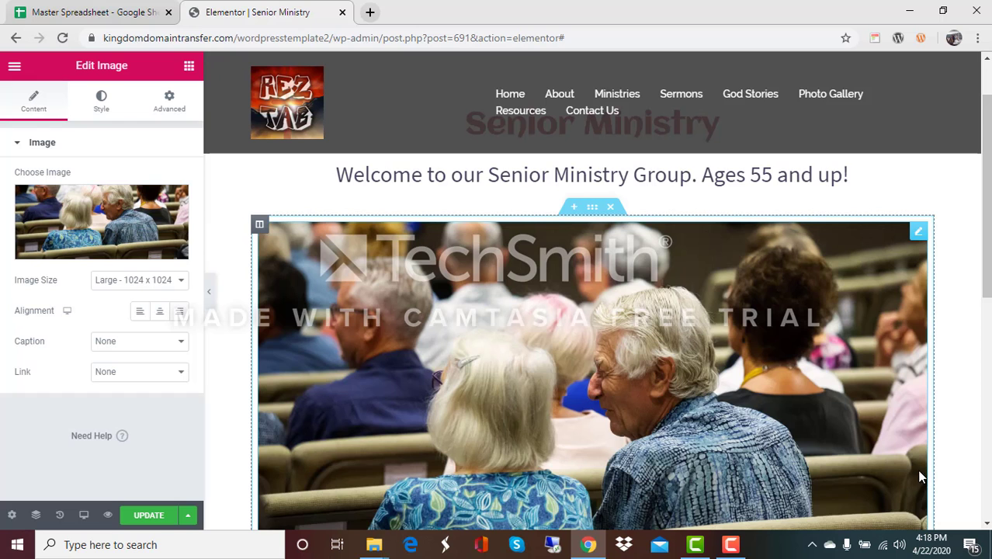
# - Set the inserted picture's alignment to center
pyautogui.scroll(-1, 920, 477)
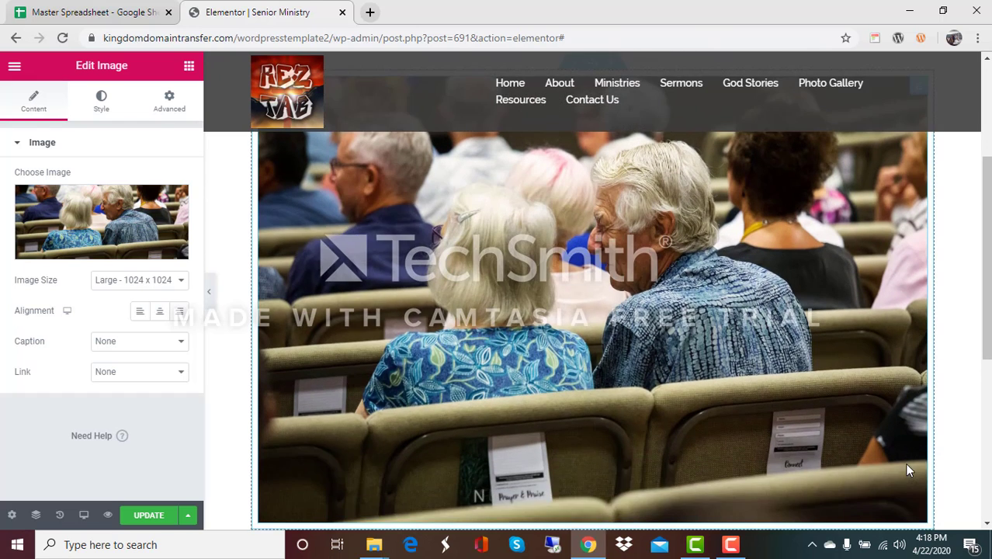
pyautogui.scroll(1, 903, 435)
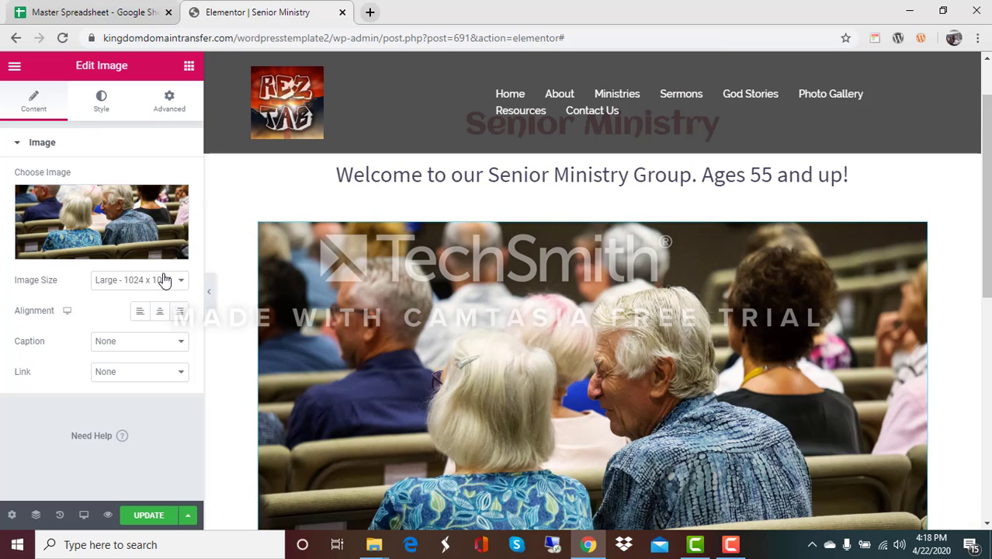
pyautogui.click(159, 317)
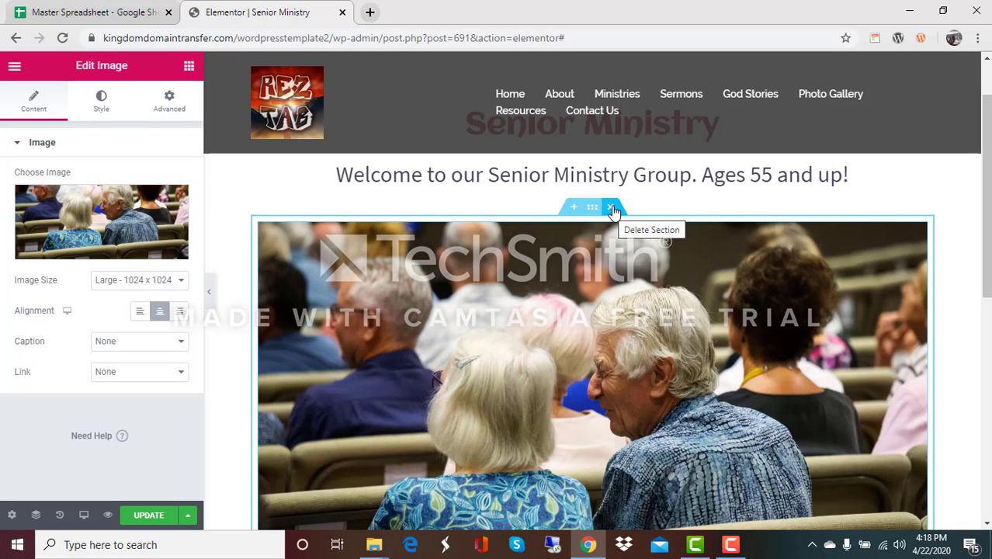
# - Review the page layout and open the style settings of the welcome text and of the Senior Ministry heading
pyautogui.scroll(-1, 672, 279)
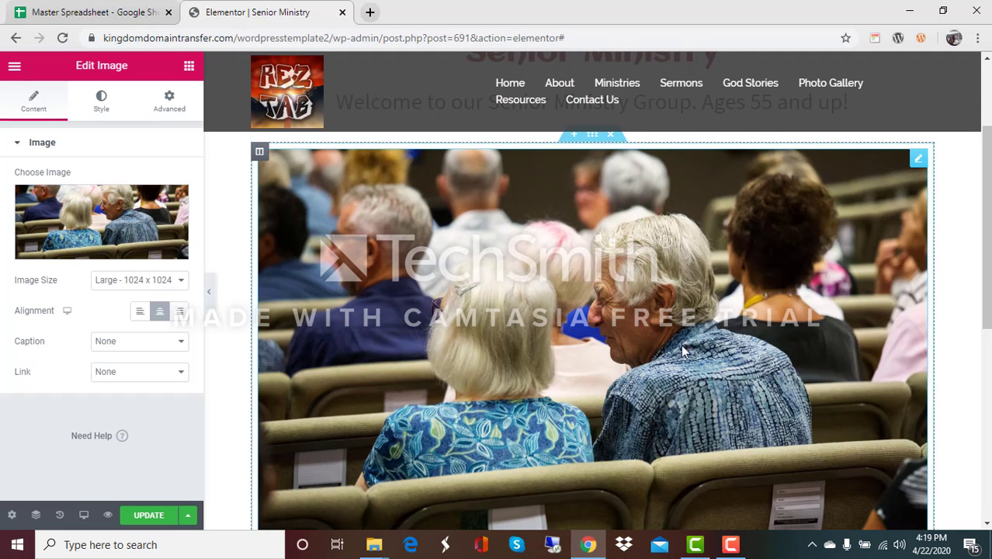
pyautogui.scroll(-1, 675, 375)
pyautogui.scroll(3, 675, 375)
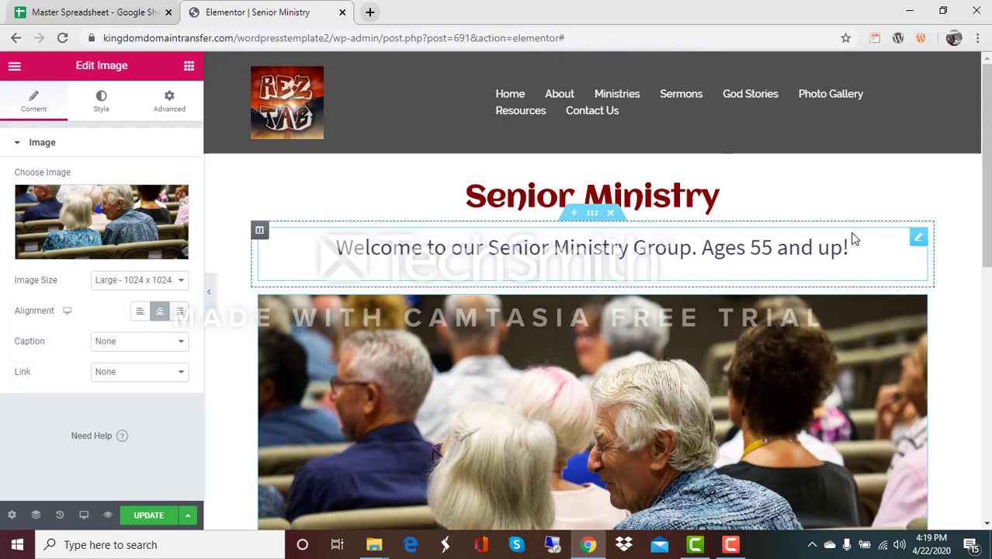
pyautogui.click(919, 242)
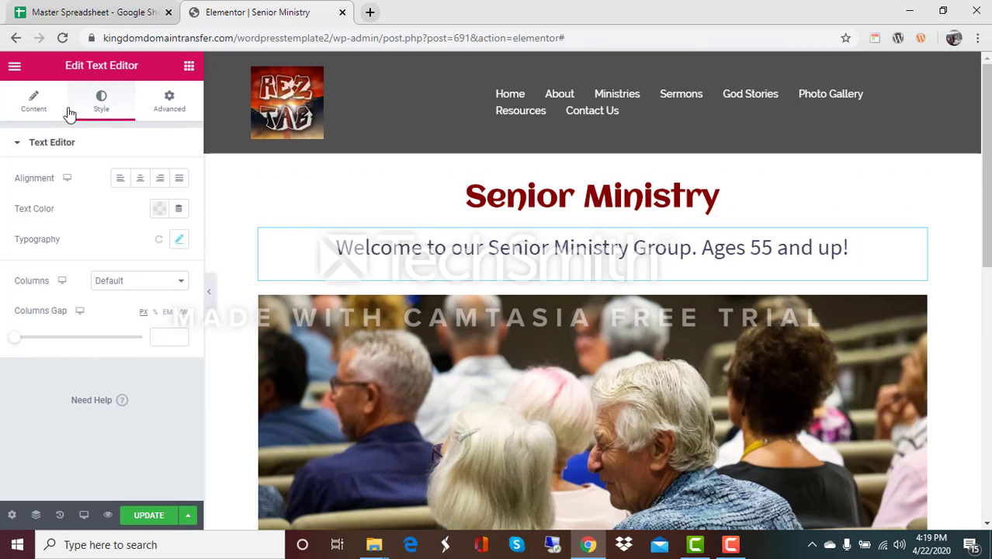
pyautogui.click(919, 193)
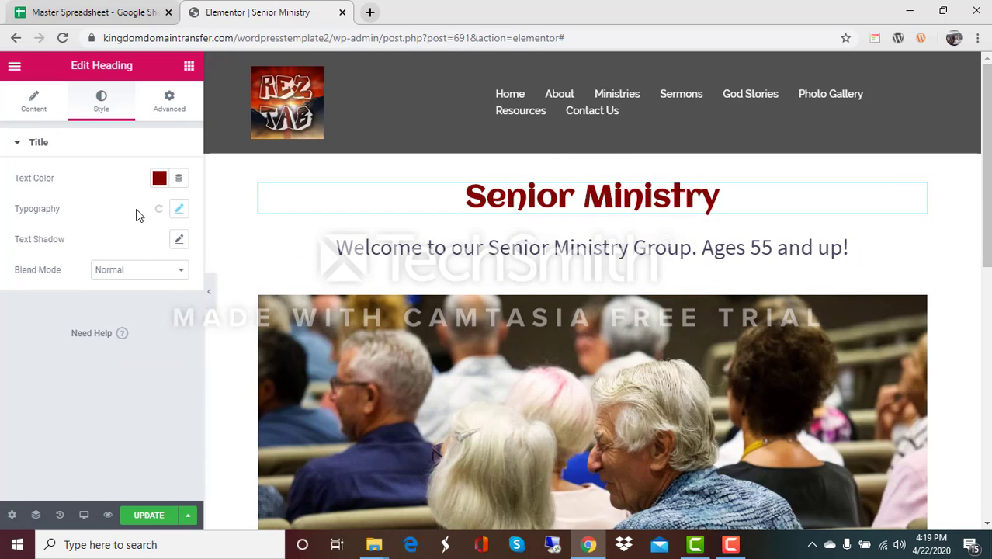
pyautogui.scroll(-4, 404, 442)
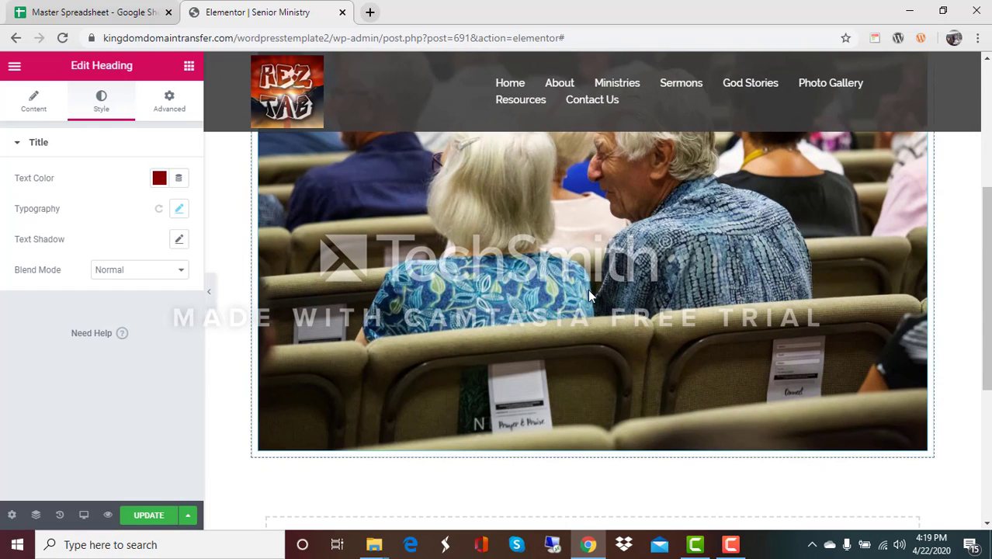
# - Update the Senior Ministry page with its current content and exit the page builder to the WordPress dashboard
pyautogui.click(153, 513)
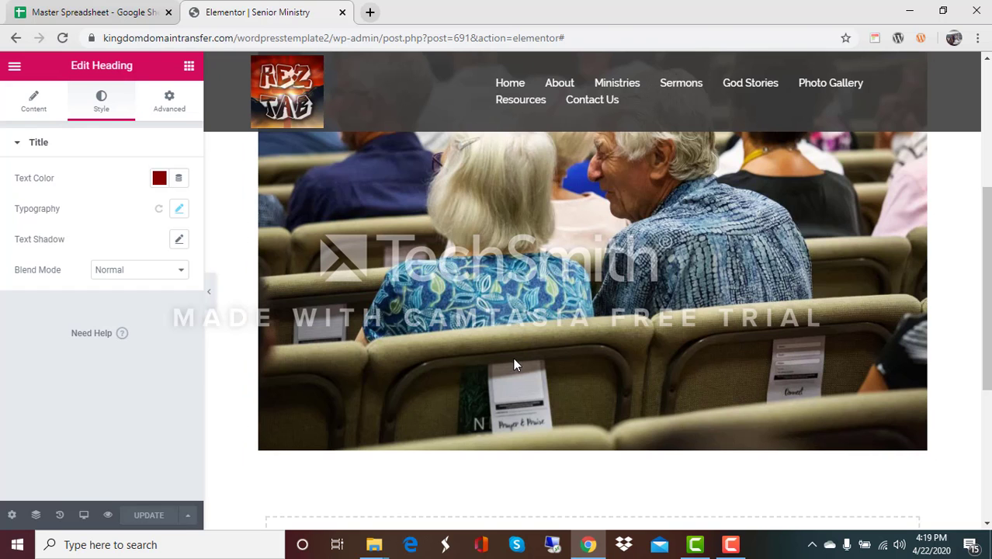
pyautogui.scroll(5, 514, 365)
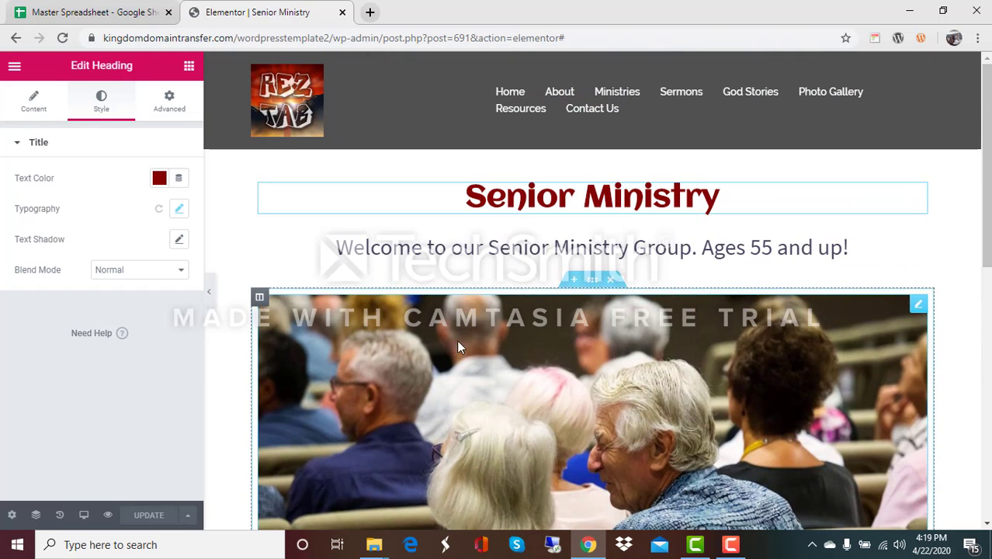
pyautogui.click(15, 69)
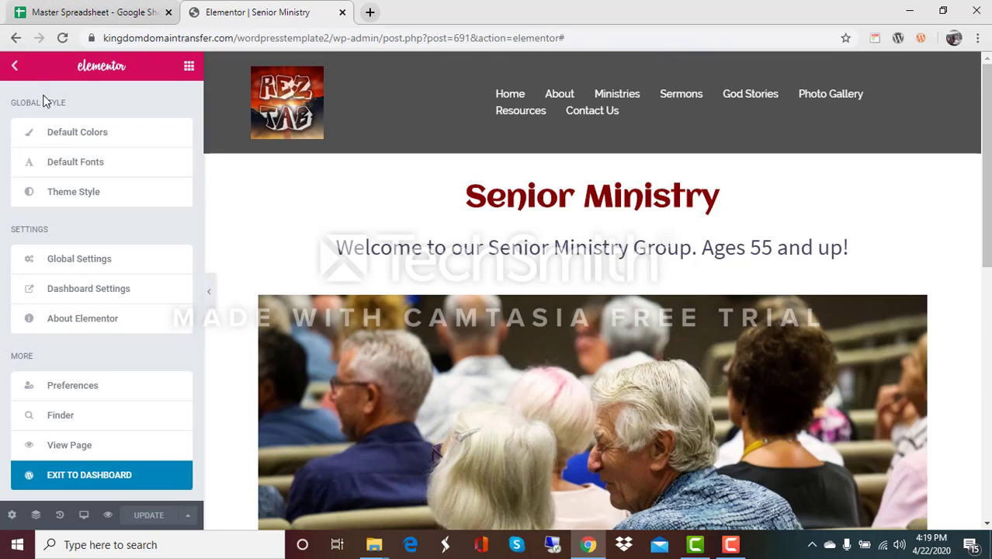
pyautogui.click(72, 475)
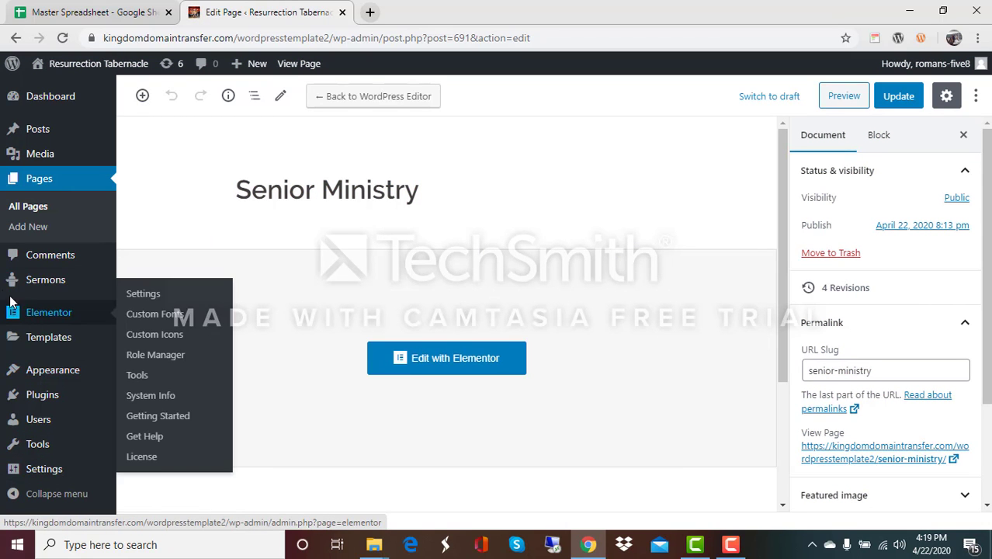
# - Open the site's menu editor and add the Senior Ministry page to Main Menu
pyautogui.moveTo(34, 377)
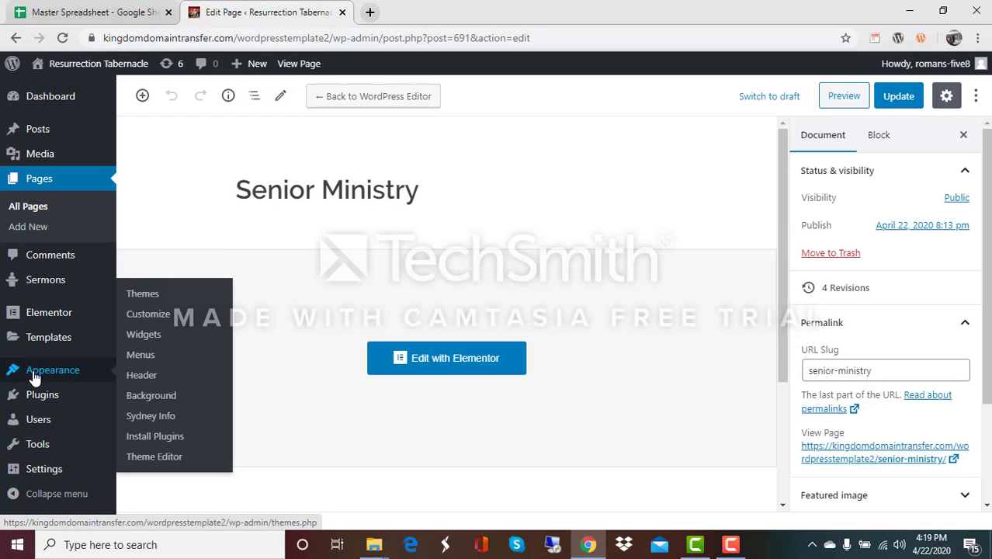
pyautogui.click(146, 358)
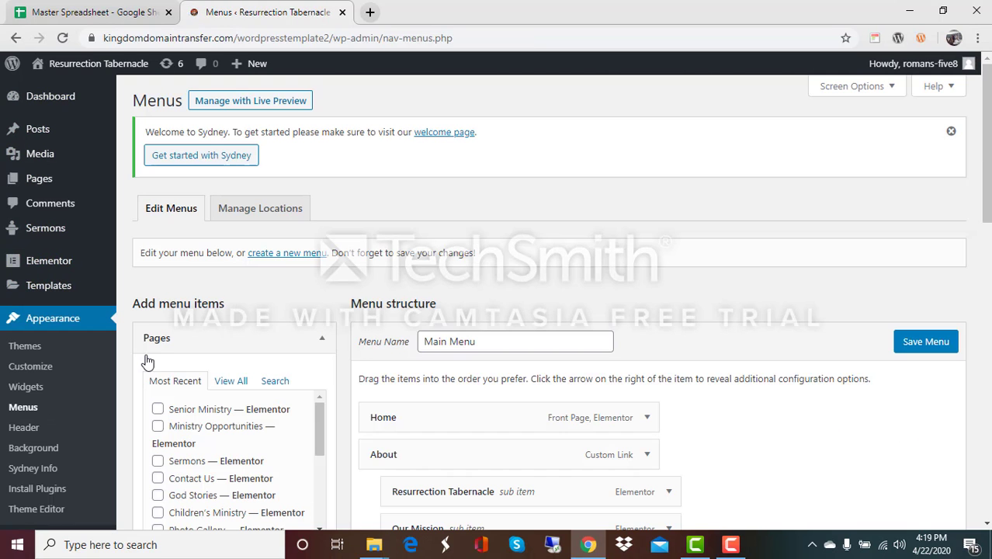
pyautogui.scroll(-2, 310, 321)
pyautogui.scroll(-3, 310, 332)
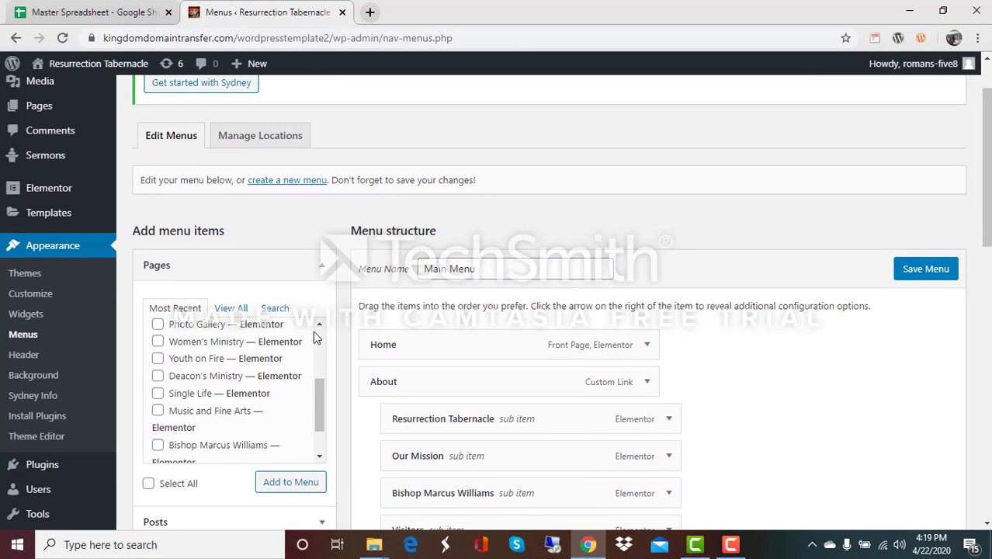
pyautogui.scroll(3, 248, 409)
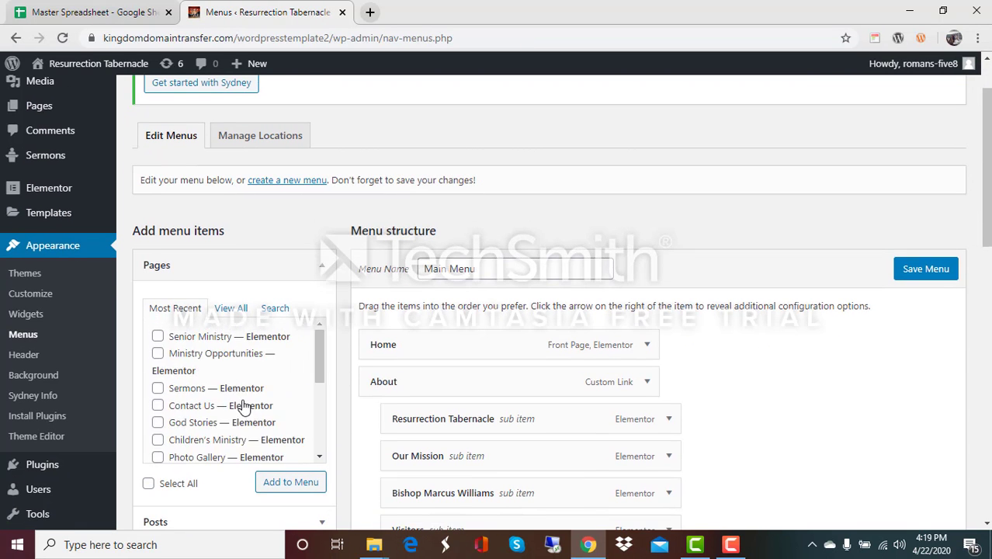
pyautogui.click(159, 336)
pyautogui.click(287, 482)
# - Move the Senior Ministry item under Ministries as its last sub item, directly below Women's Ministry
pyautogui.scroll(-1, 419, 378)
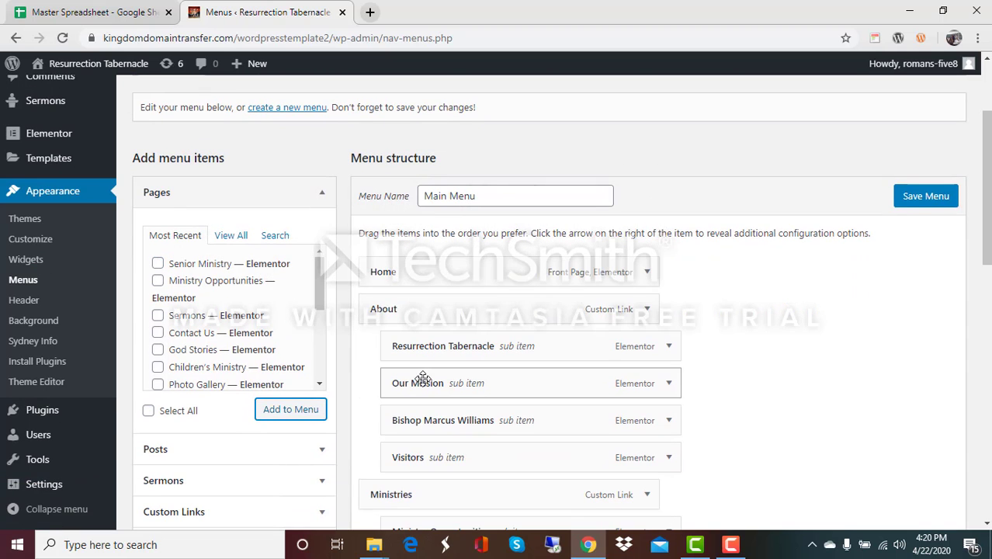
pyautogui.scroll(-8, 429, 375)
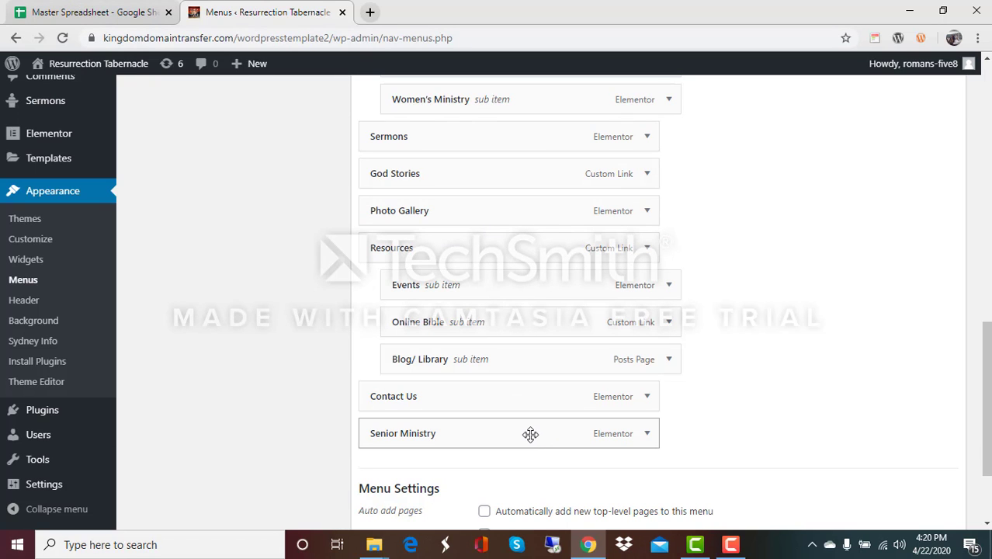
pyautogui.moveTo(526, 433); pyautogui.dragTo(561, 335)
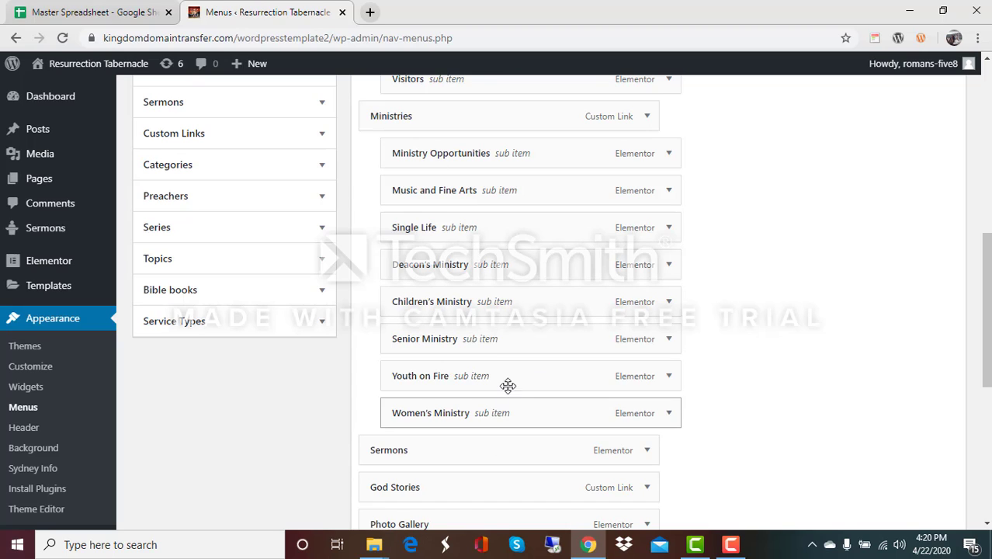
pyautogui.moveTo(498, 343); pyautogui.dragTo(474, 414)
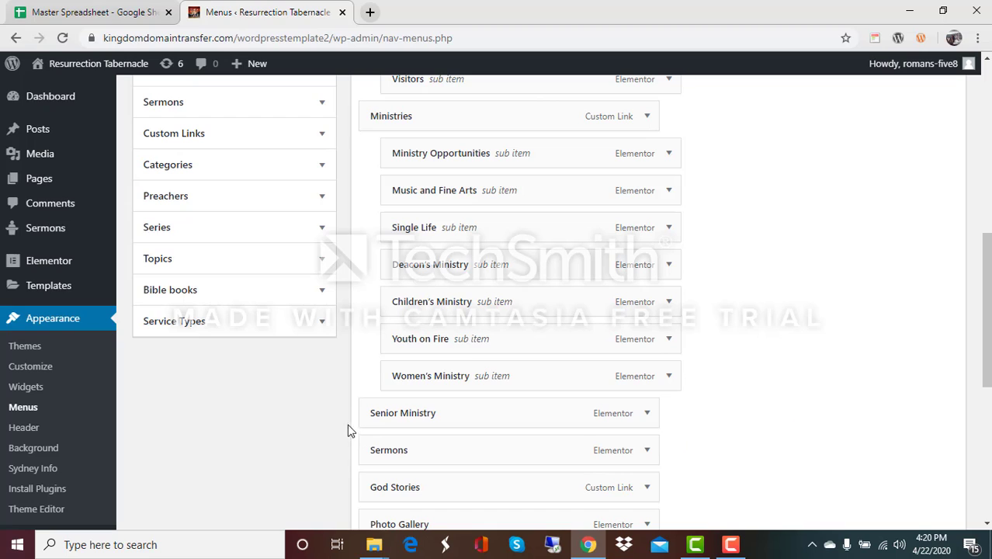
pyautogui.moveTo(407, 410); pyautogui.dragTo(434, 414)
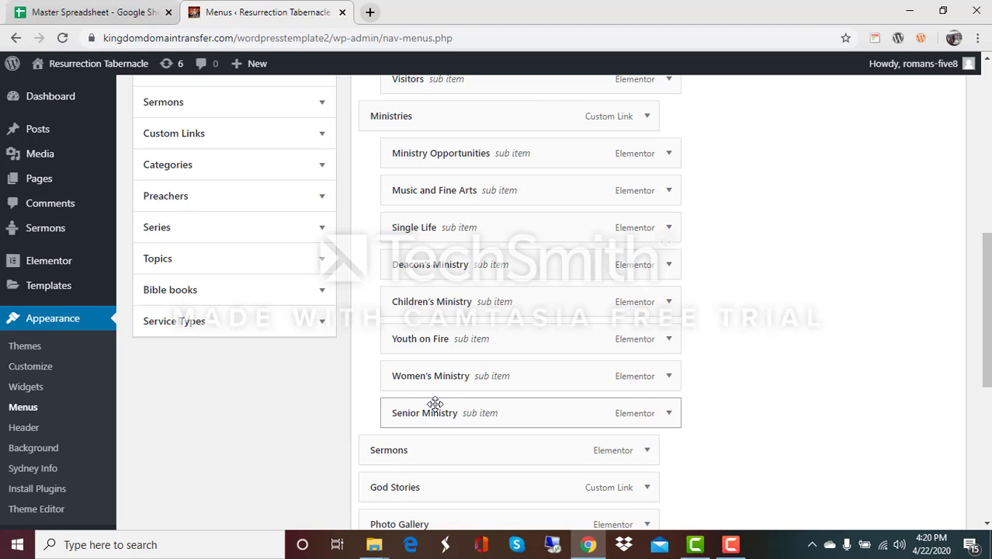
# - Save the changes to Main Menu
pyautogui.scroll(4, 899, 292)
pyautogui.scroll(3, 899, 289)
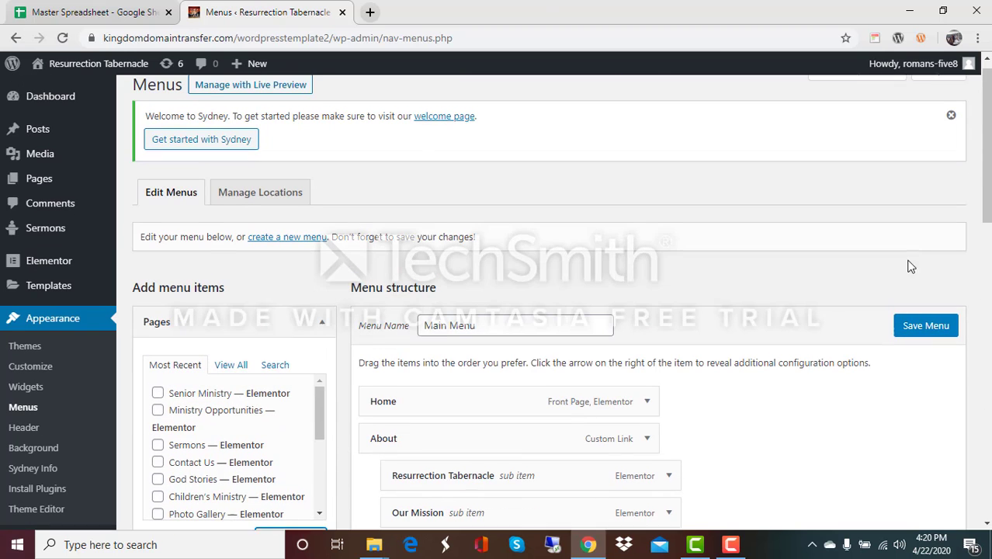
pyautogui.click(918, 336)
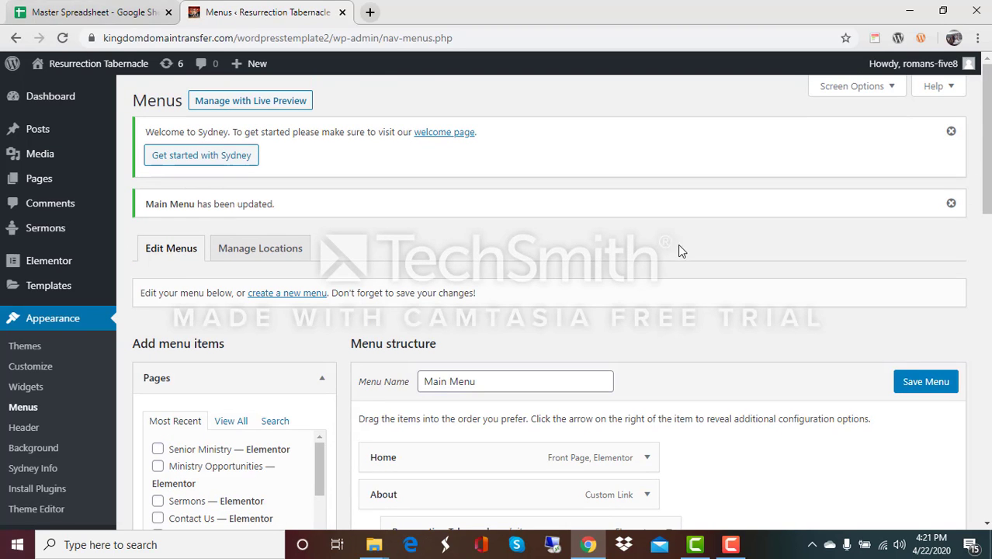
# - Open the live Resurrection Tabernacle site in a new browser tab and switch to it
pyautogui.moveTo(77, 74)
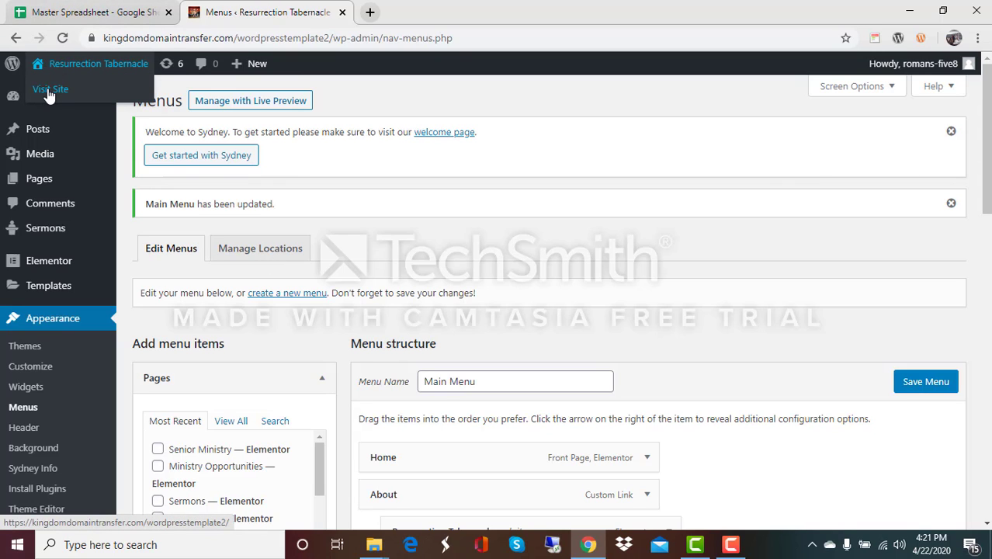
pyautogui.rightClick(97, 67)
pyautogui.press('Escape')
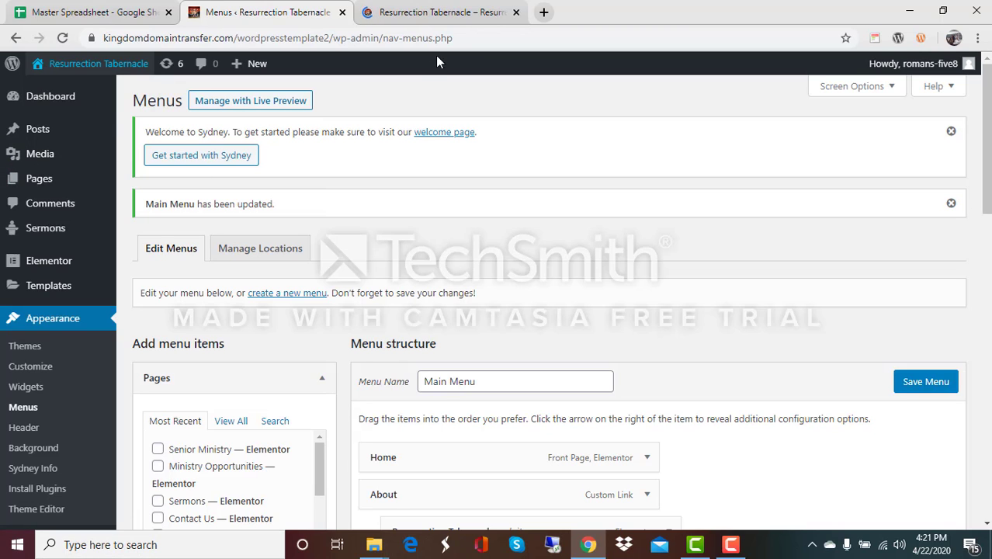
pyautogui.click(439, 13)
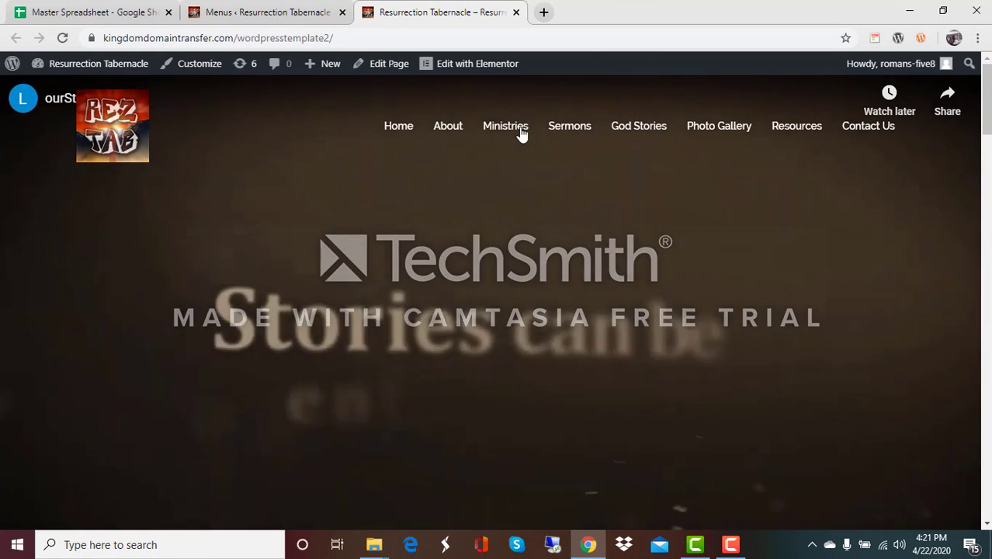
# - Open the Senior Ministry page from the live site's Ministries navigation and review its heading, welcome text and image
pyautogui.moveTo(481, 129)
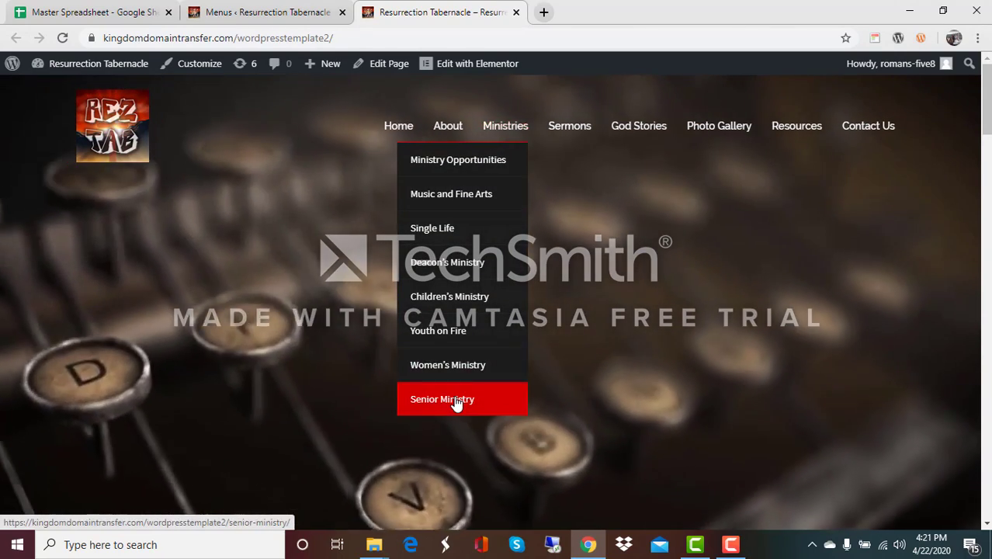
pyautogui.click(461, 403)
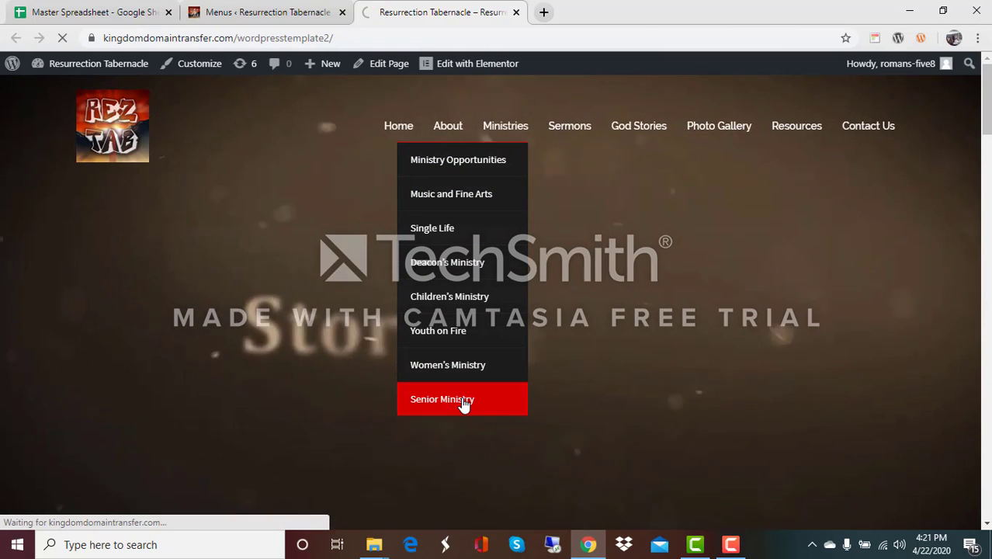
pyautogui.scroll(-1, 681, 250)
pyautogui.scroll(1, 680, 250)
pyautogui.scroll(-1, 972, 450)
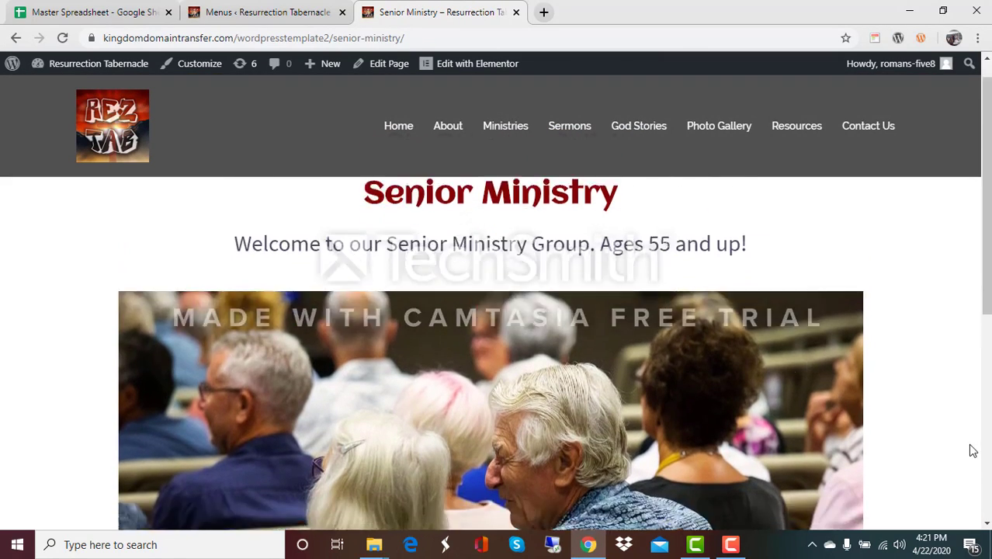
pyautogui.scroll(-3, 972, 450)
pyautogui.scroll(3, 962, 441)
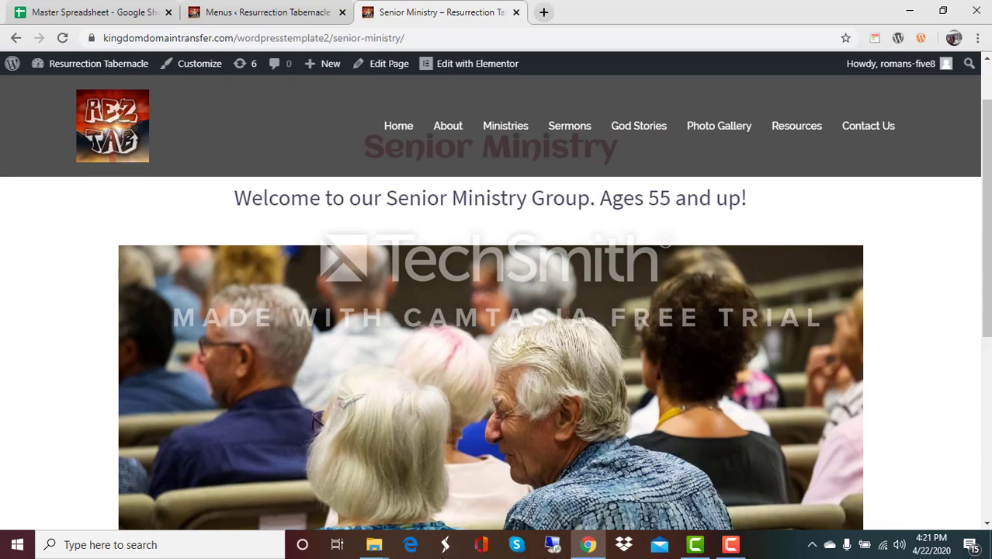
pyautogui.click(734, 548)
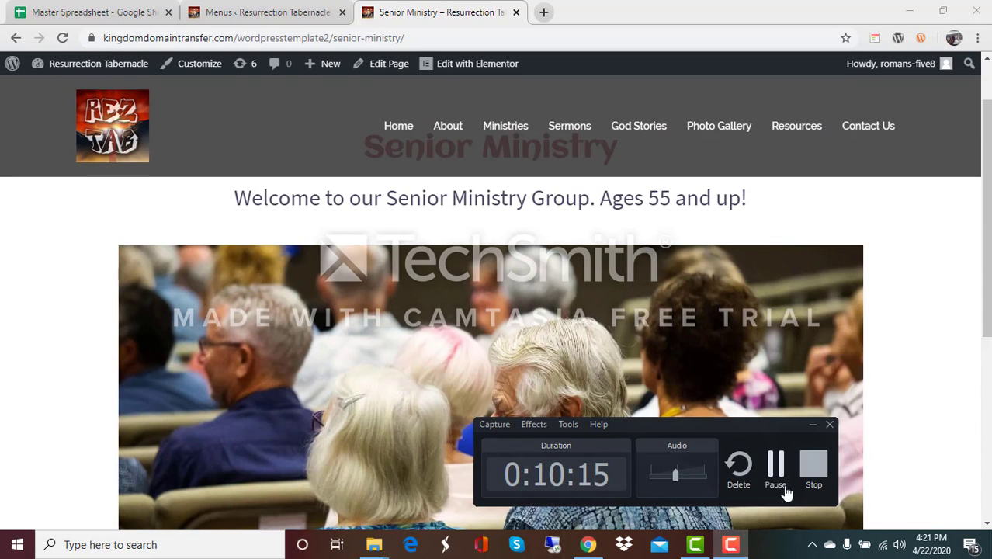
pyautogui.click(812, 472)
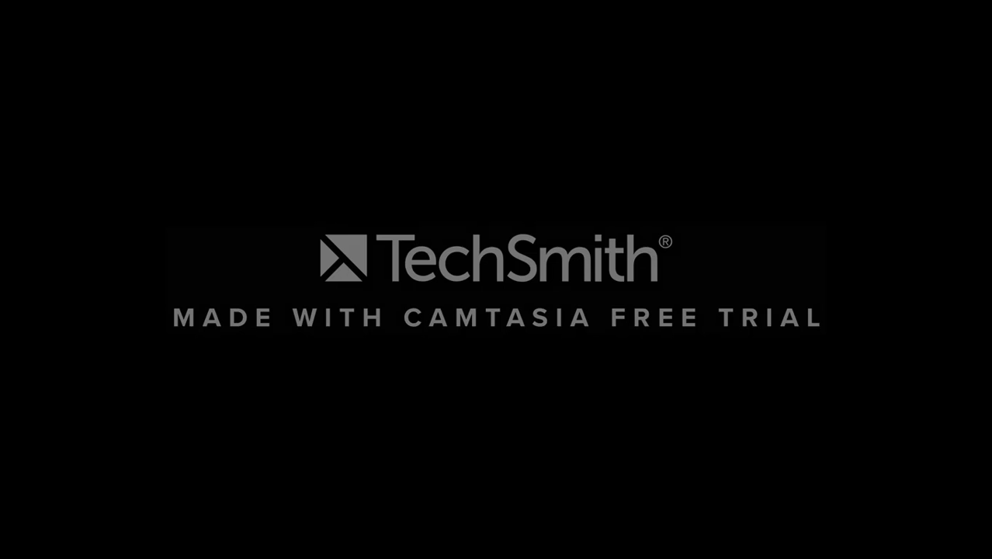